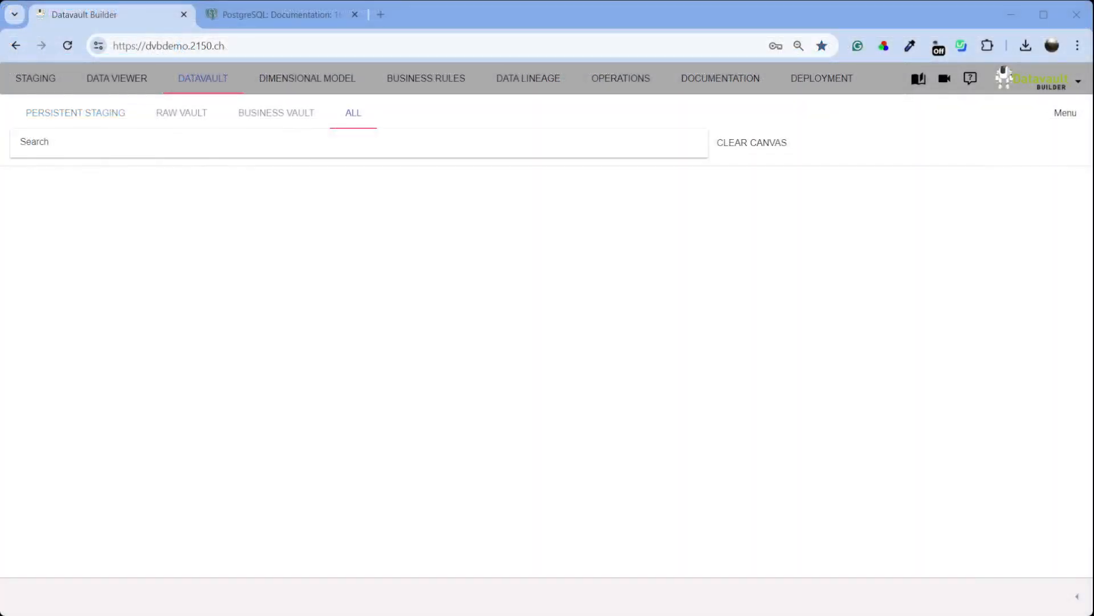
Step: Create a hub named Account in the Customer subject area without a load
right_click(279, 313)
left_click(335, 368)
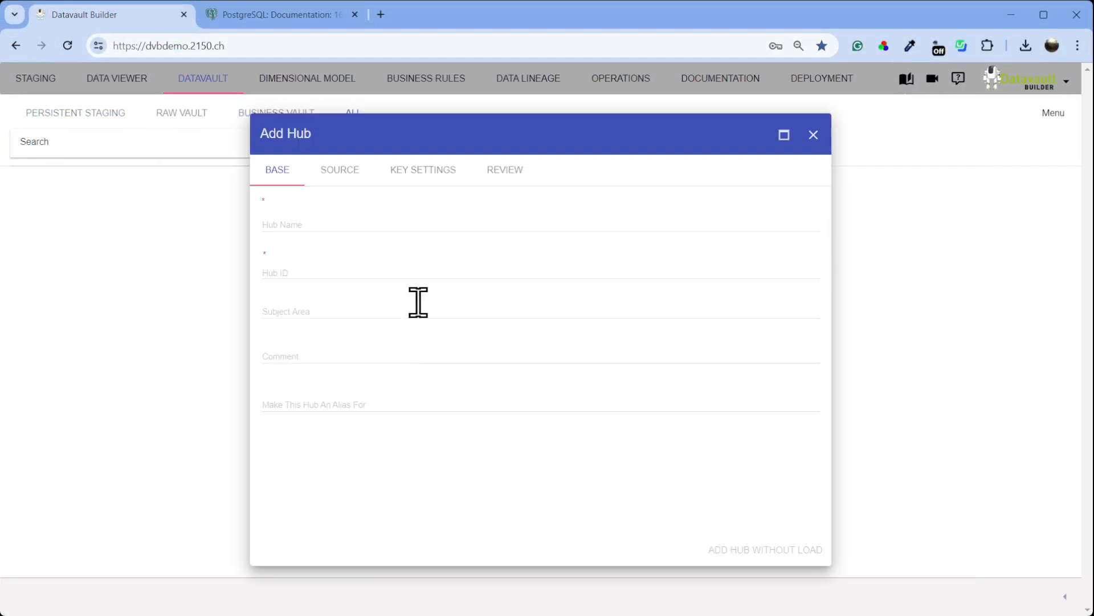
left_click(387, 224)
type("Account")
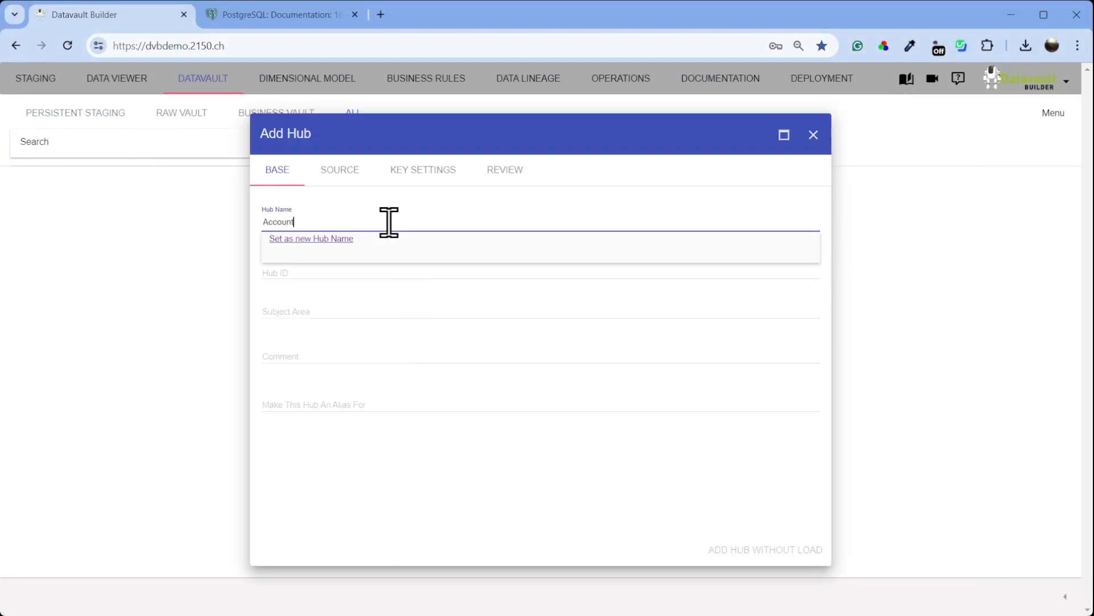
key("Tab")
left_click(308, 310)
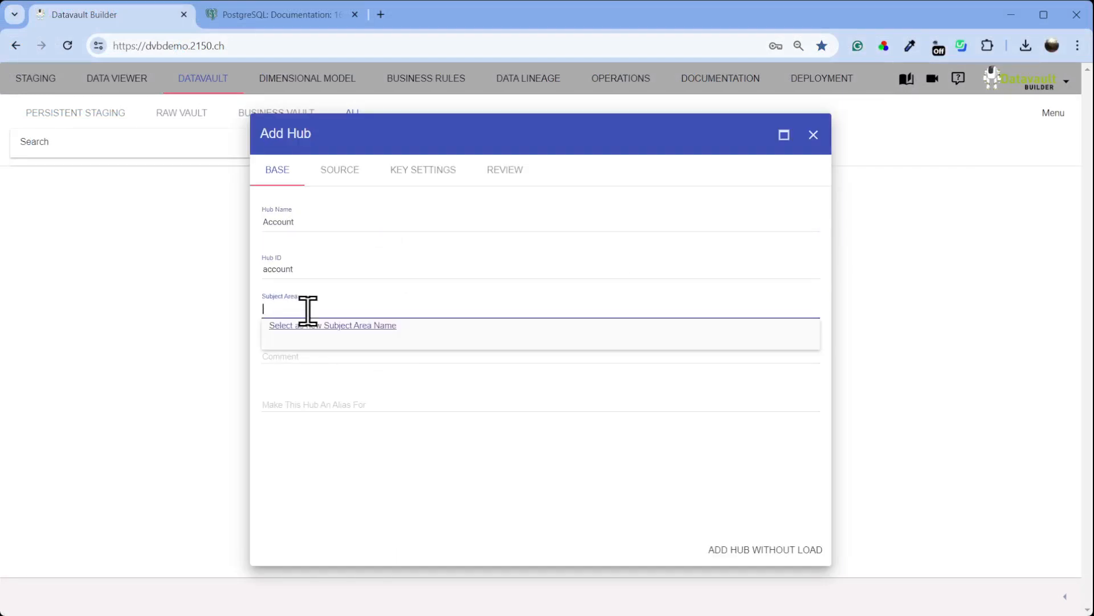
type("Co")
type("stomer")
key("Tab")
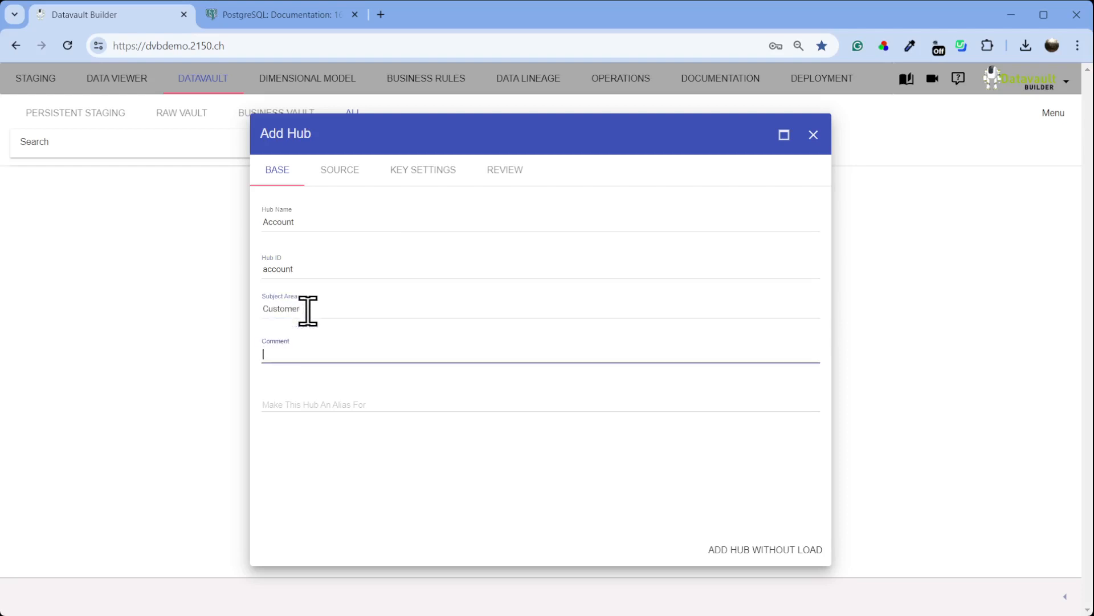
left_click(723, 550)
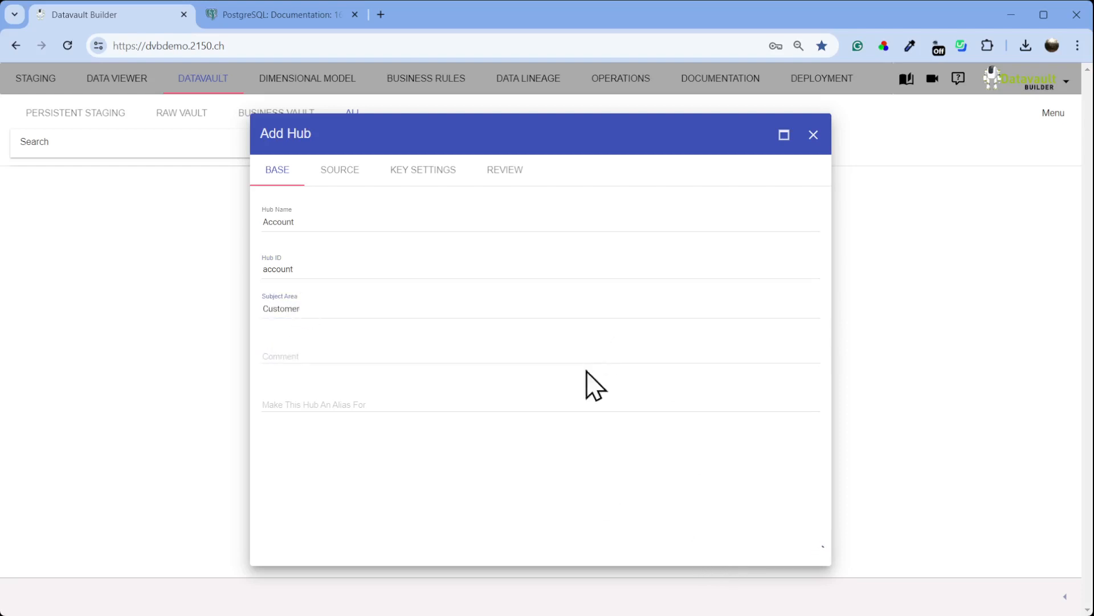
Step: Start adding the Account Balance table from the Financial ERP source's default schema and select all its columns for staging
left_click(42, 91)
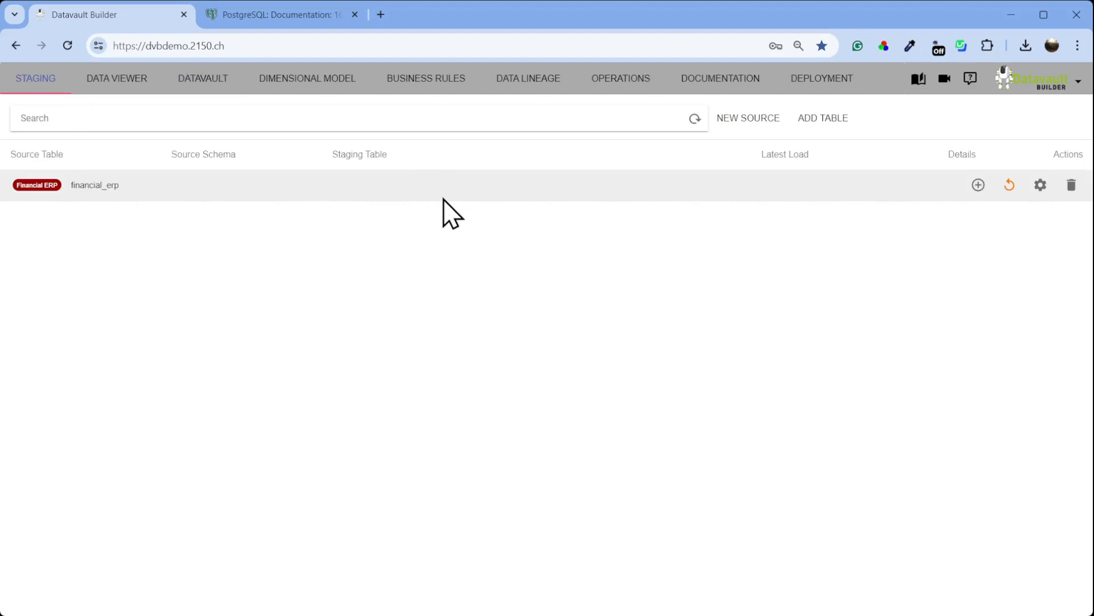
left_click(980, 190)
left_click(608, 166)
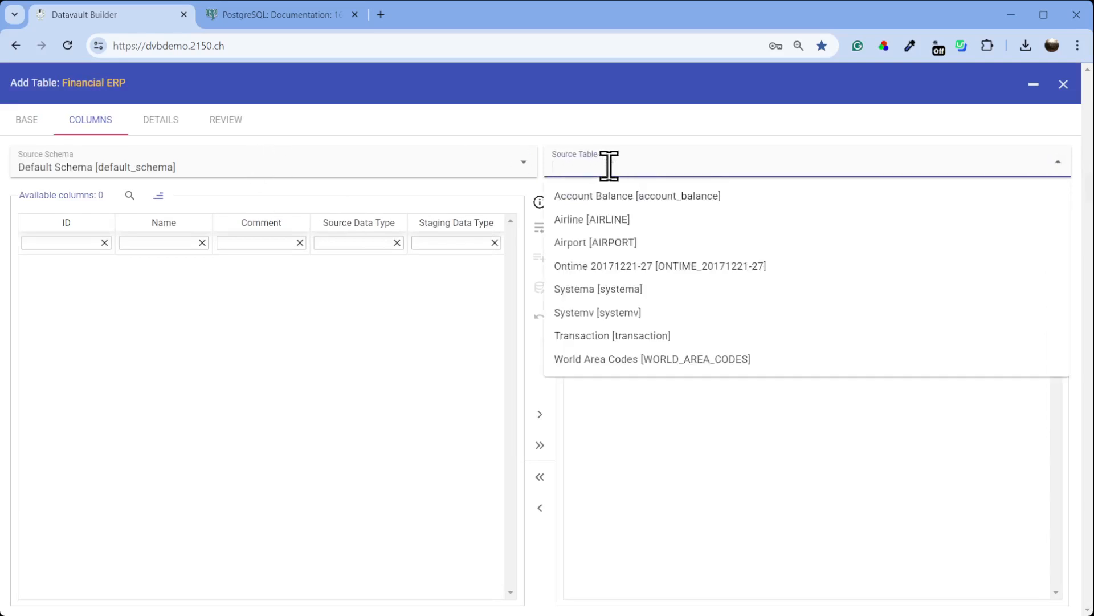
left_click(675, 197)
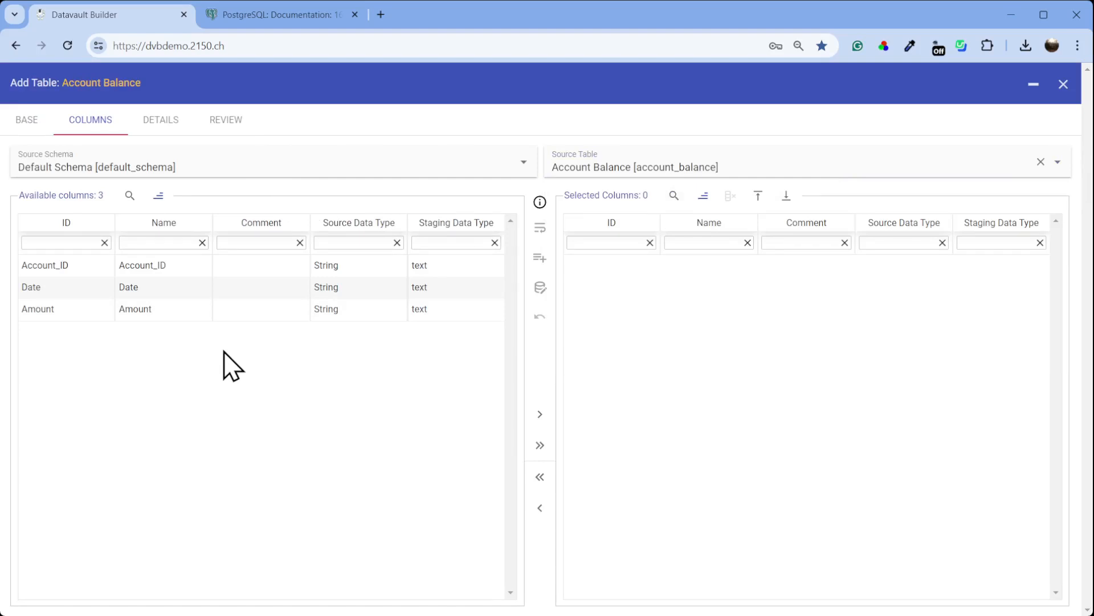
left_click(539, 445)
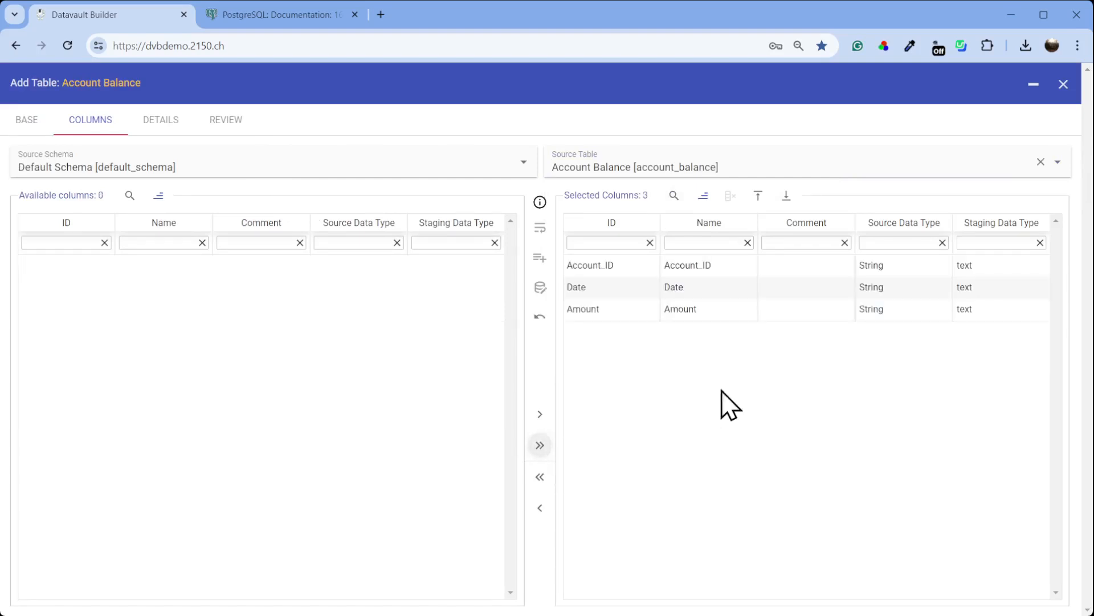
Step: Rename the selected Date column as cdc_inscription_time and widen the Name column to fit it
double_click(695, 290)
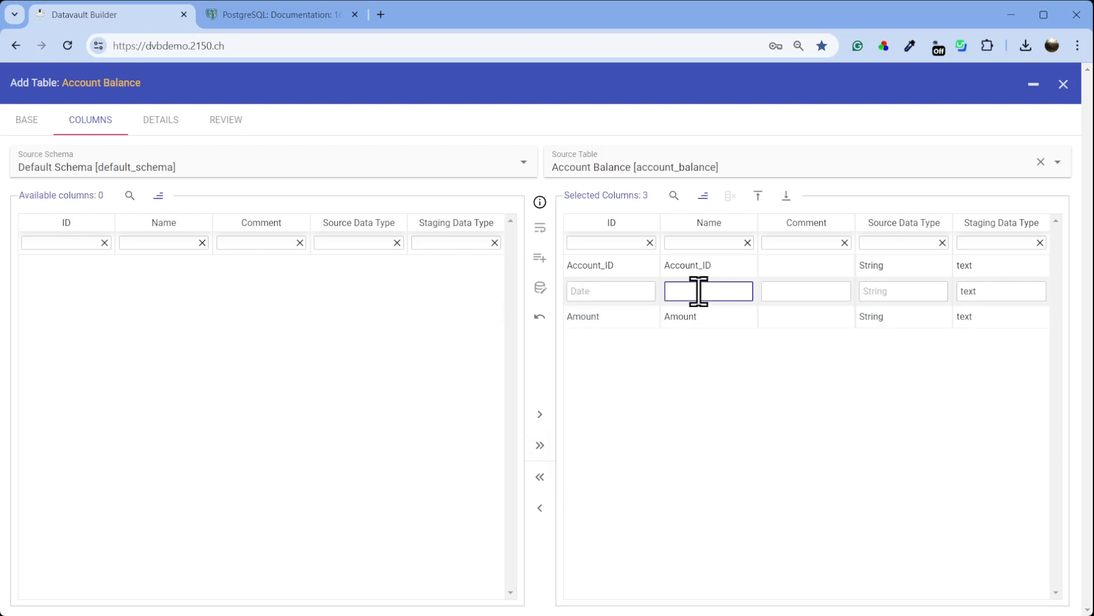
type("cdc_inscription_time")
key("Tab")
key("Return")
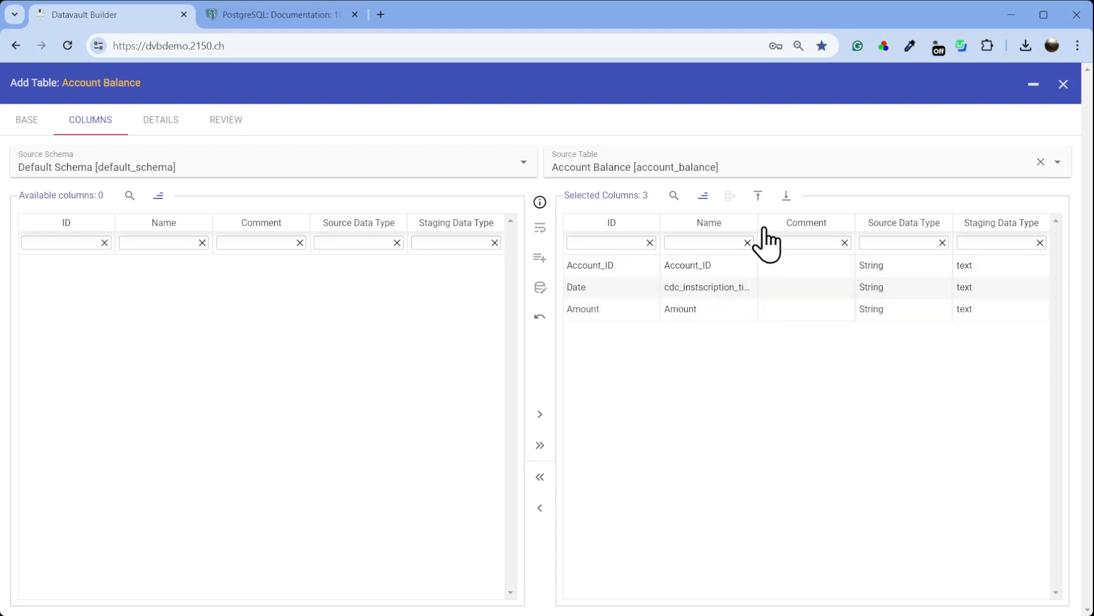
left_click_drag(759, 223, 783, 227)
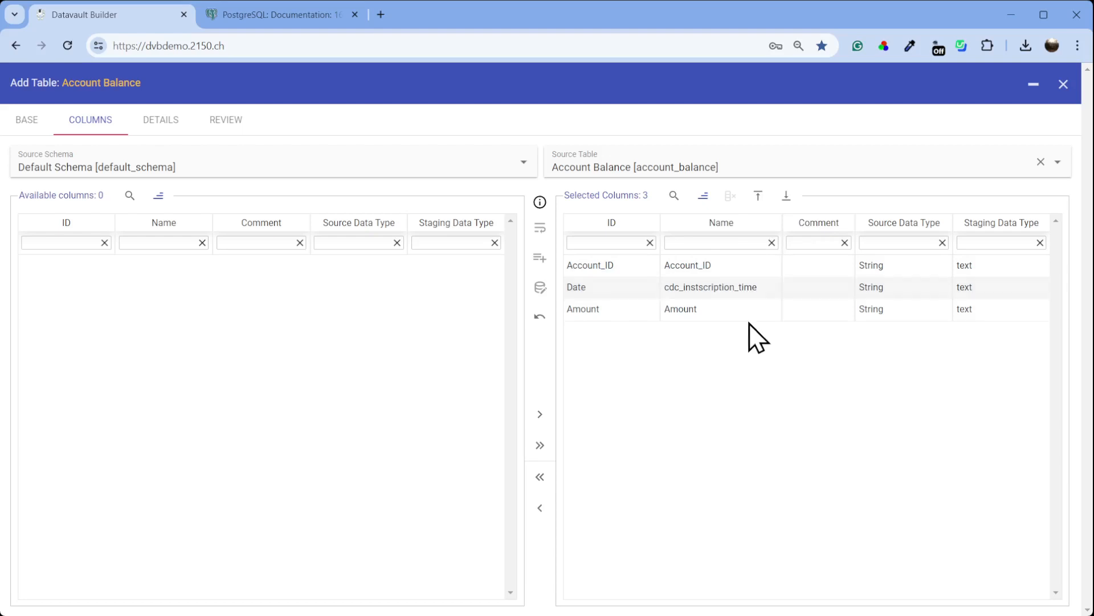
double_click(734, 286)
double_click(704, 291)
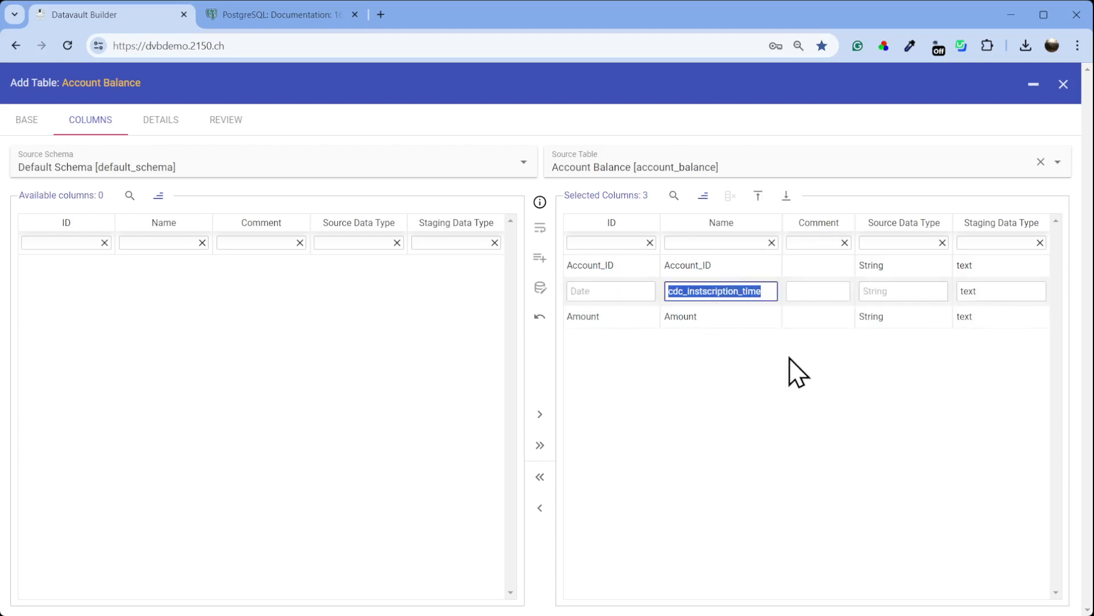
type("cdc_inscr")
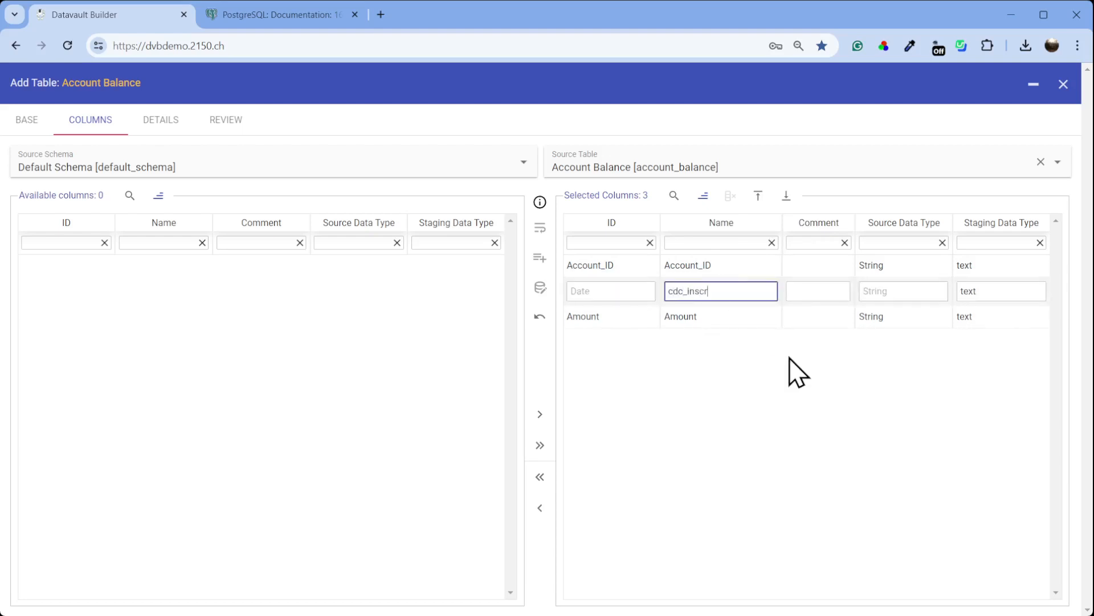
type("iption_time")
key("Return")
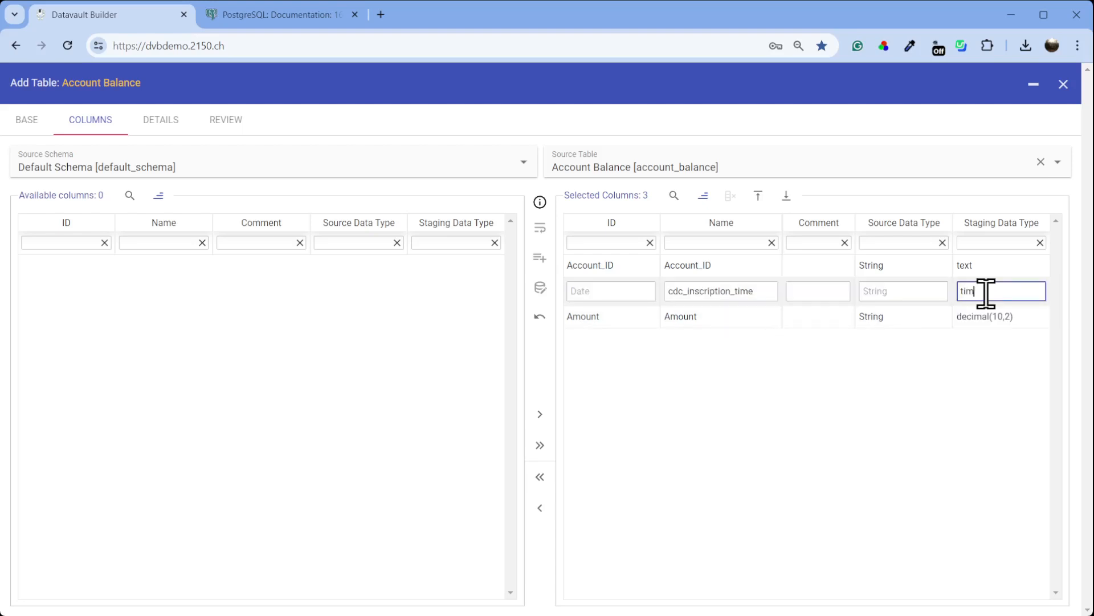
Step: Set the cdc_inscription_time column's staging data type to timestamp, and add the reviewed Account Balance table to staging
type("estamp")
key("Return")
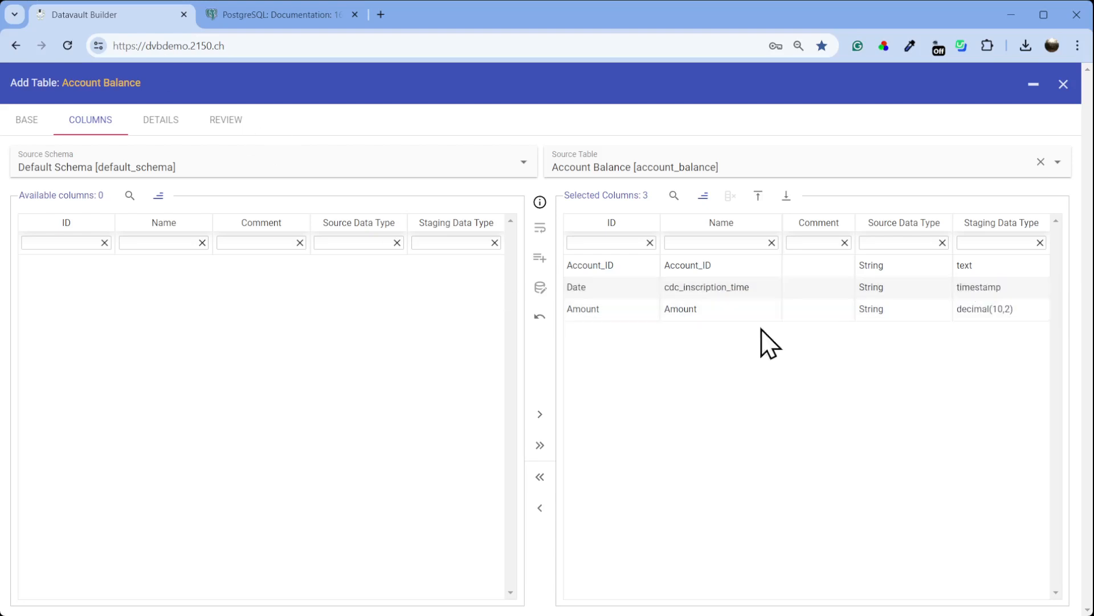
left_click(244, 125)
left_click(1012, 596)
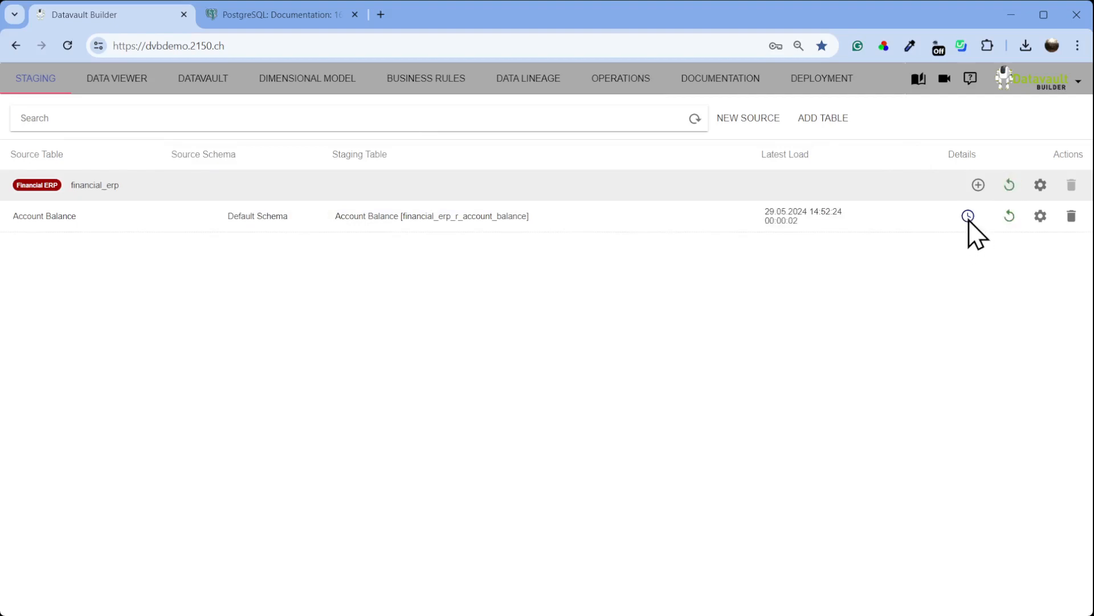
Step: Preview the data in the Account Balance staging table
left_click(491, 218)
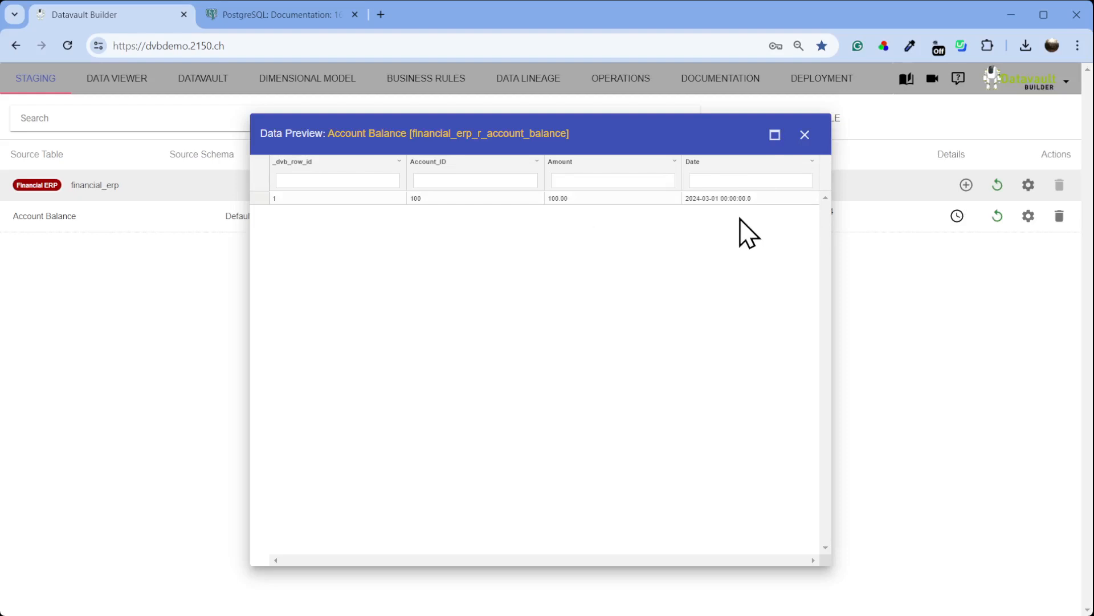
left_click(804, 136)
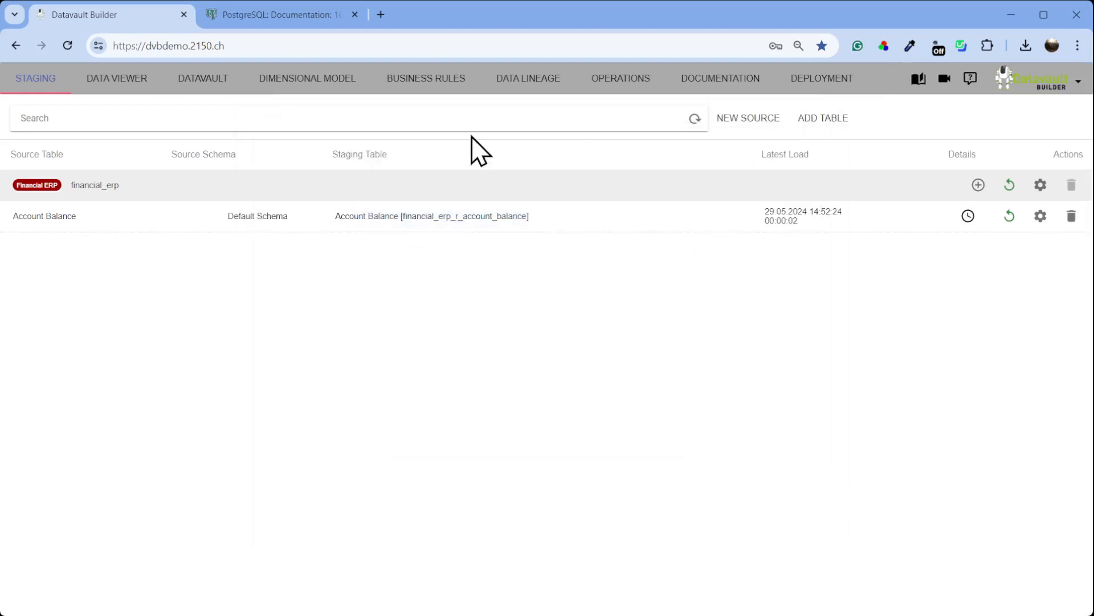
Step: Check the uniqueness of Account_ID from Financial ERP's Account Balance table as the Account hub's business key, discarding the unsaved hub load
left_click(206, 80)
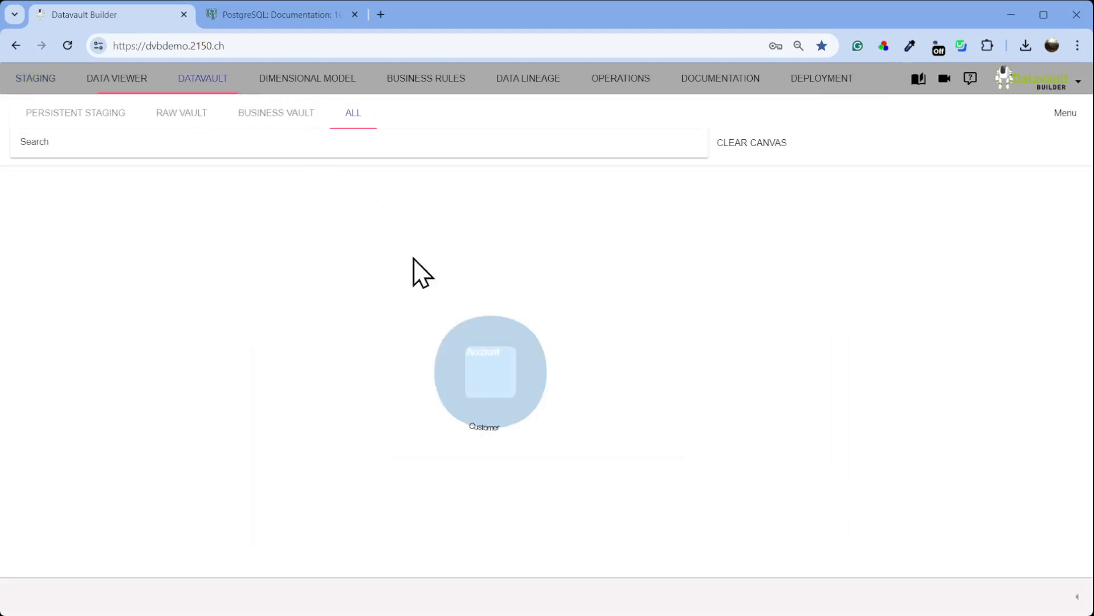
right_click(504, 382)
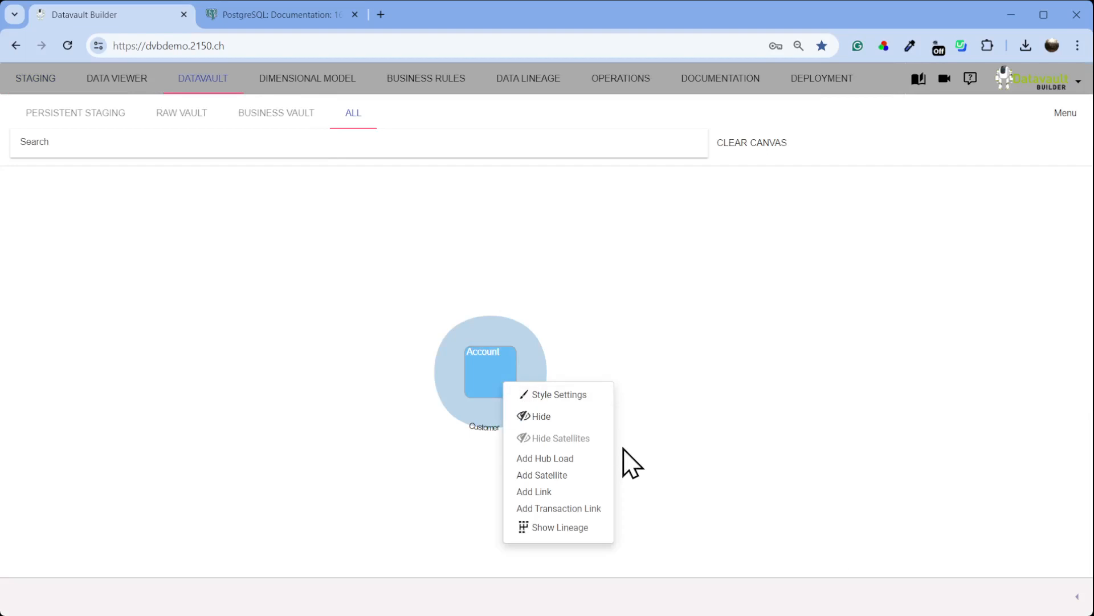
left_click(581, 460)
left_click(410, 214)
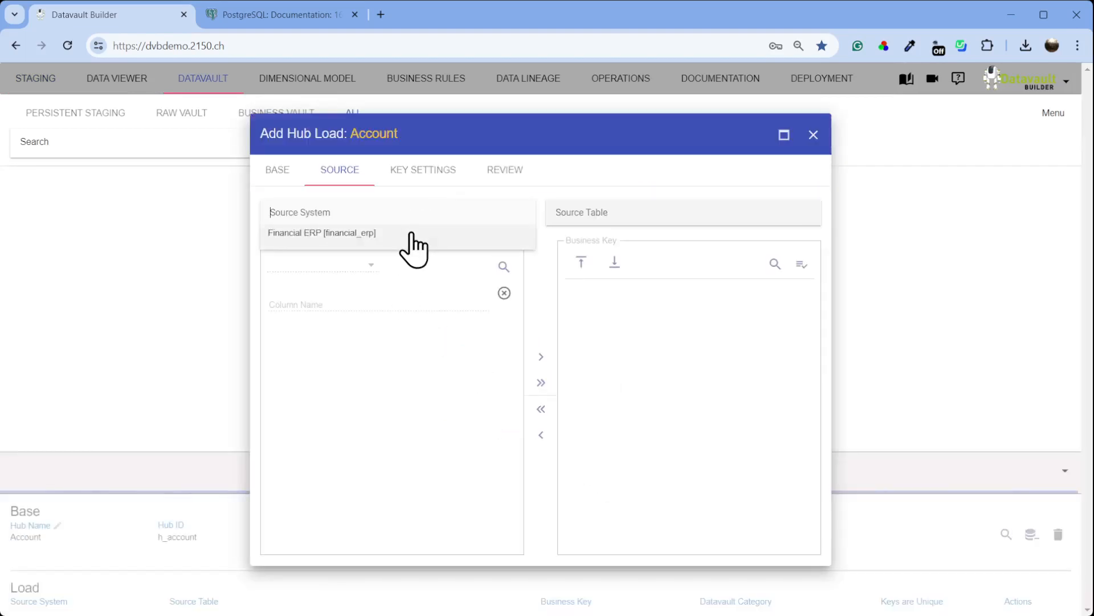
left_click(412, 233)
left_click(650, 215)
left_click(635, 233)
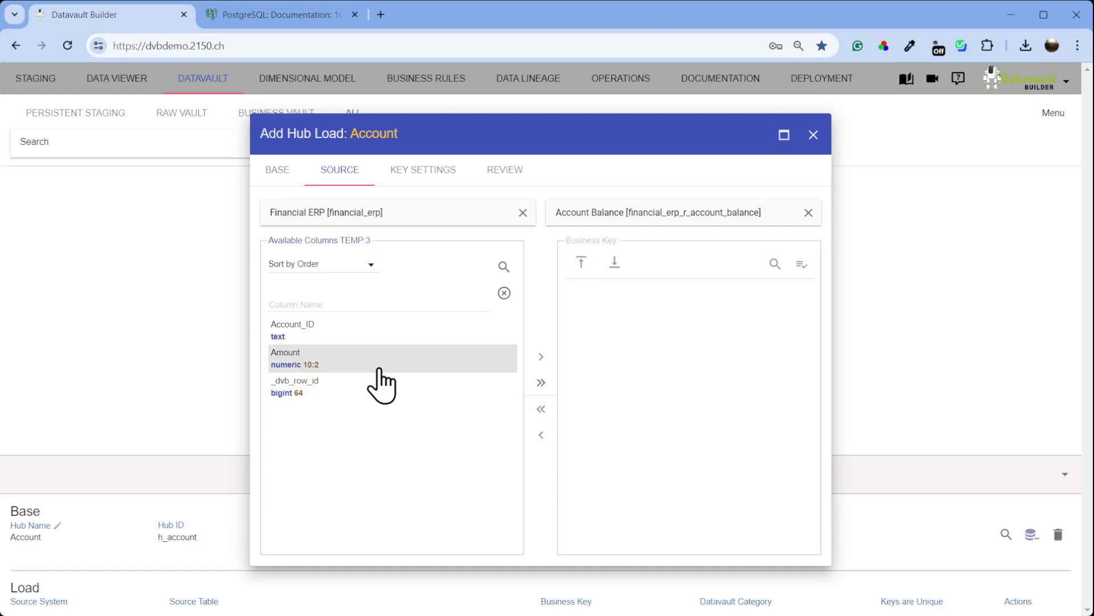
left_click_drag(408, 335, 648, 330)
left_click(802, 264)
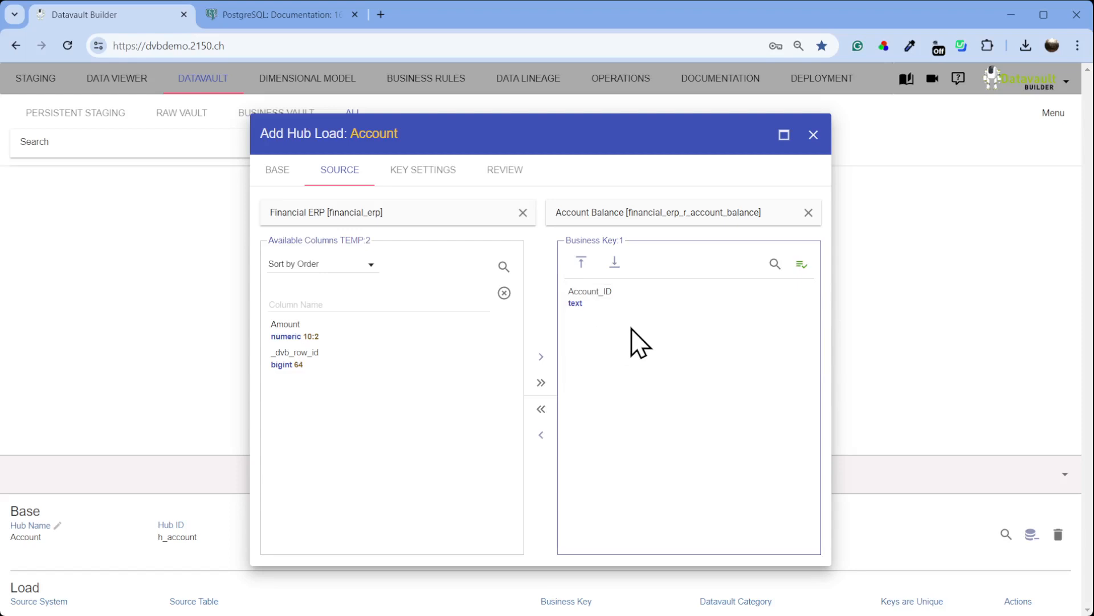
left_click(813, 135)
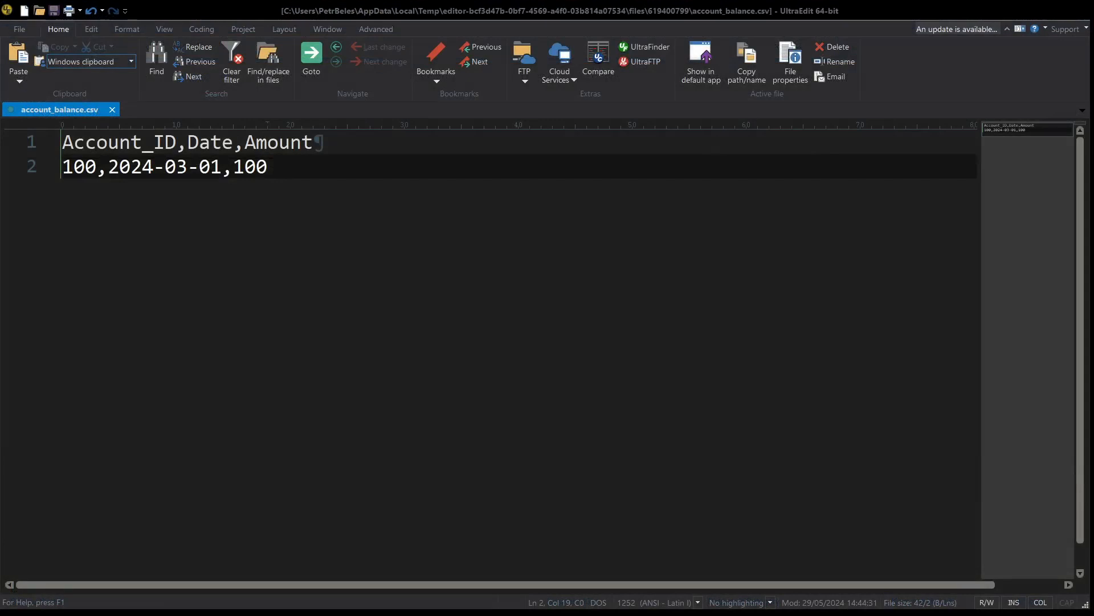
Step: Append a copy of the 100,2024-03-01,100 row to account_balance.csv, overwrite the end of its date and its amount, and save the file
key("Return")
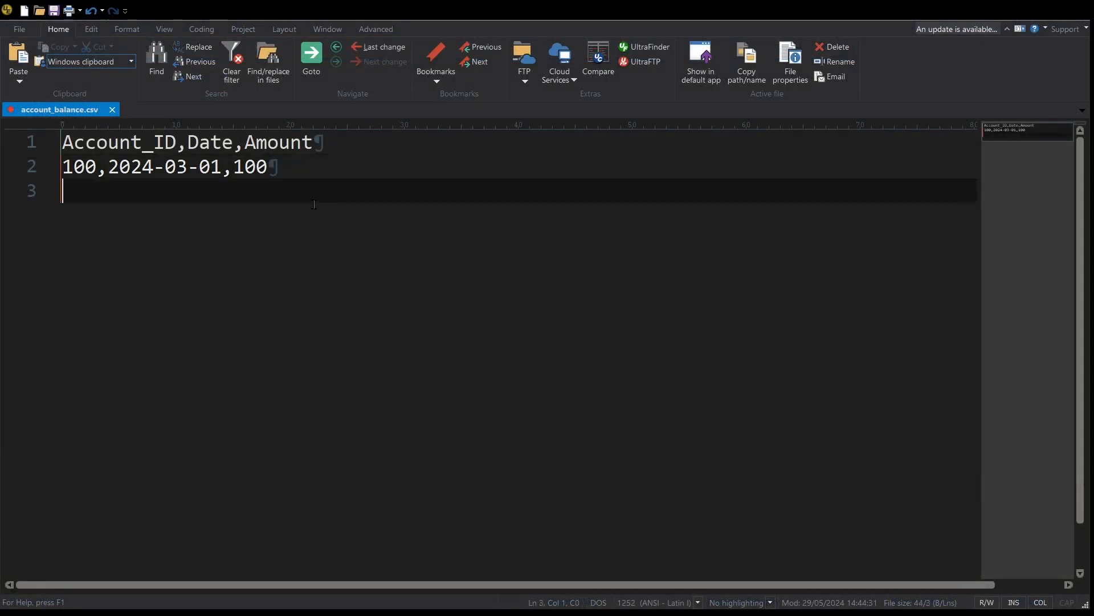
key("shift+Up")
type("100,2024-03-01,100")
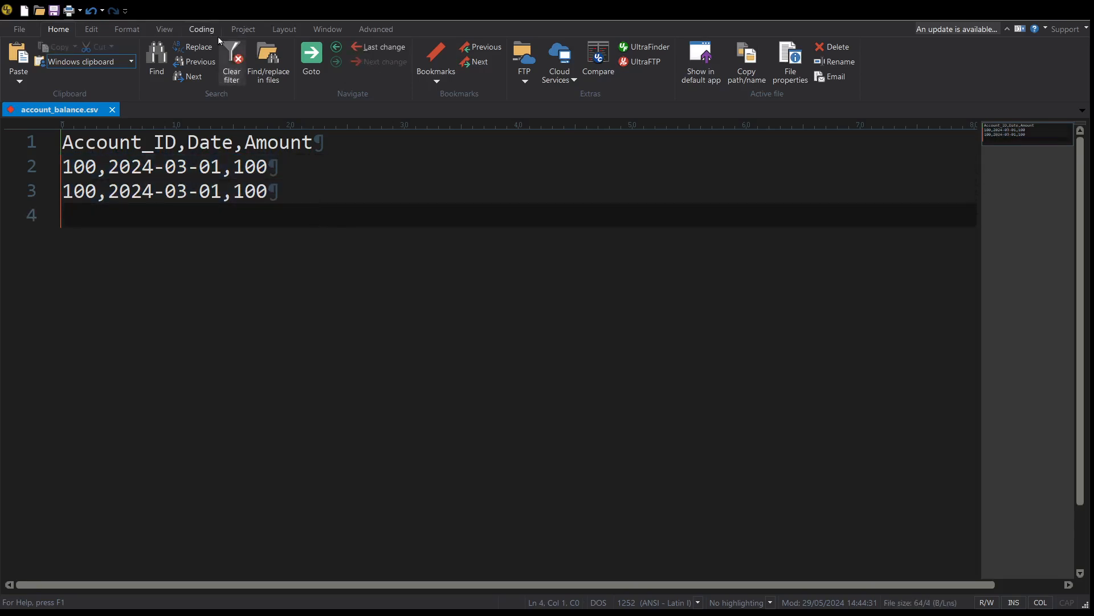
left_click_drag(210, 190, 268, 189)
type("202")
key("ctrl+s")
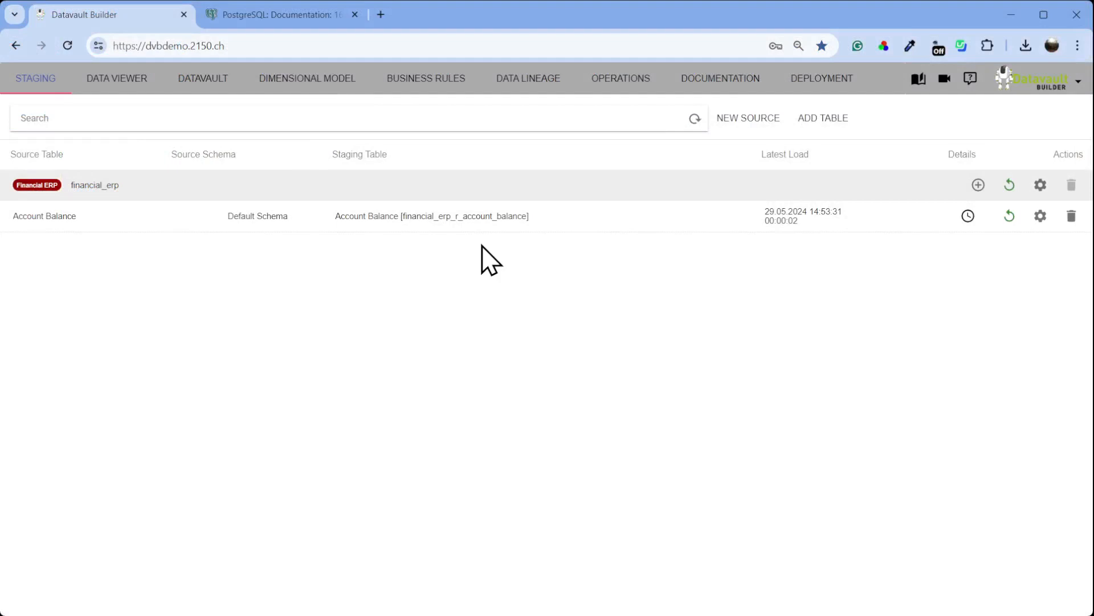
Step: Start a hub load for the Account hub with Financial ERP as source system and Account Balance as source table
left_click(204, 85)
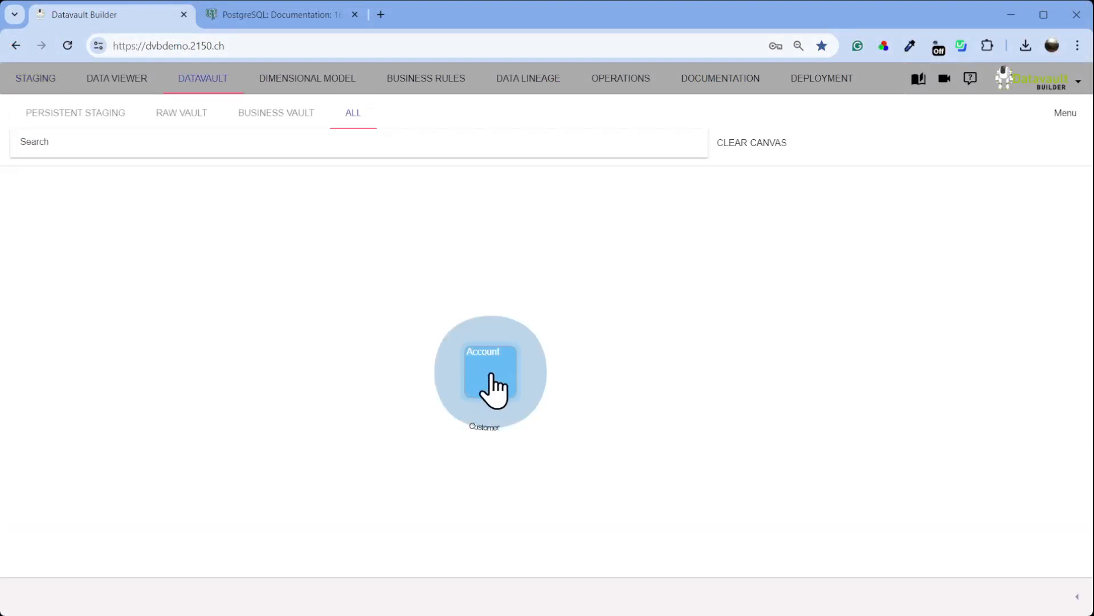
right_click(491, 371)
left_click(530, 446)
left_click(435, 220)
left_click(415, 252)
left_click(579, 212)
left_click(601, 236)
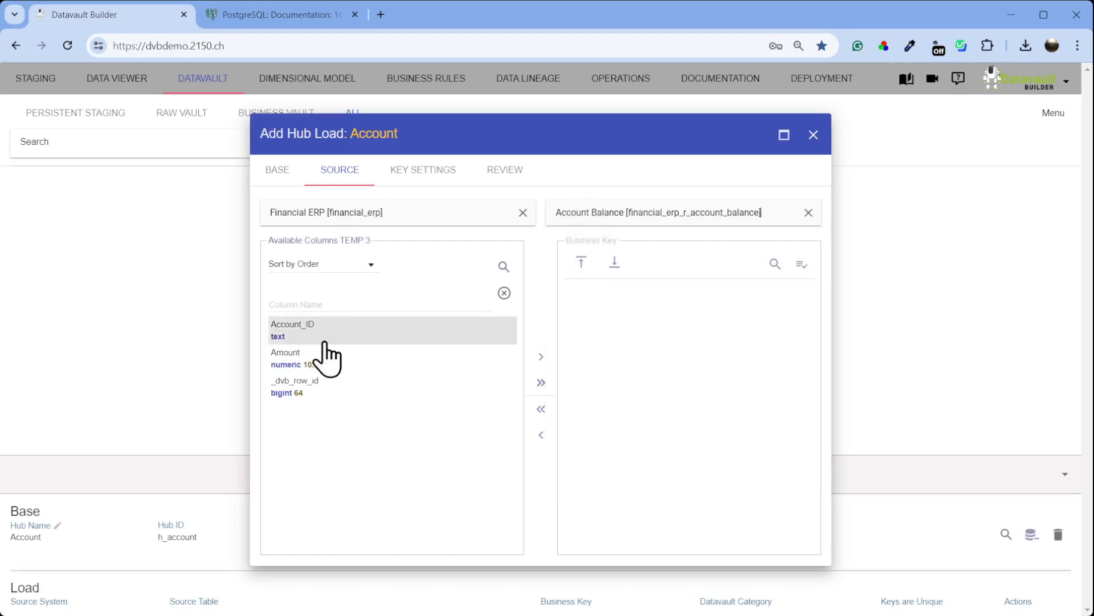
Step: Assign Account_ID as the business key, and verify its uniqueness with the key check and a data preview
left_click_drag(325, 355, 642, 333)
left_click(802, 266)
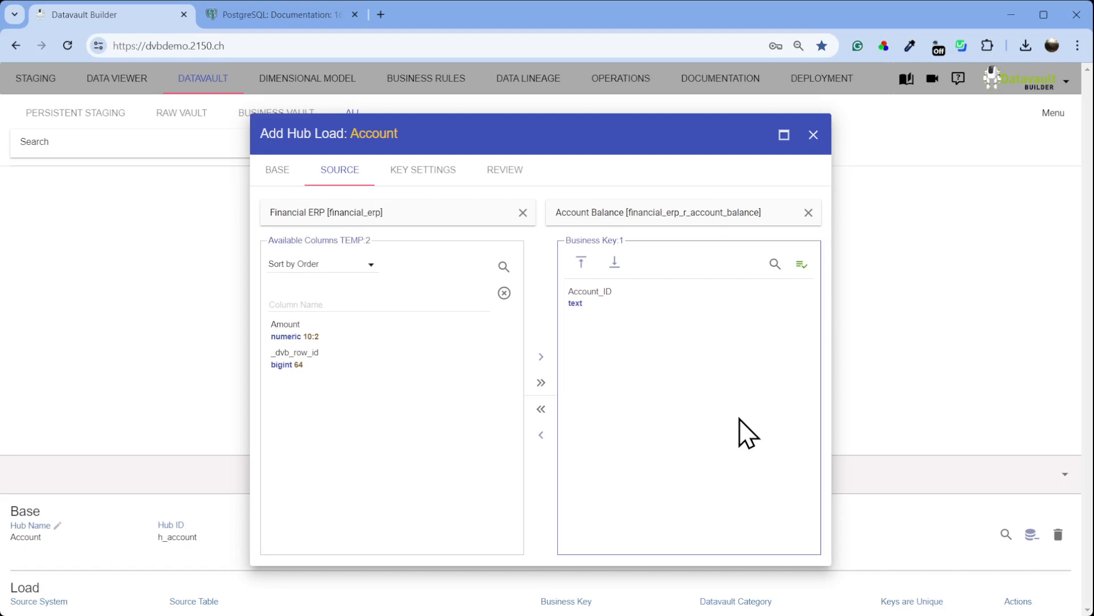
left_click(774, 264)
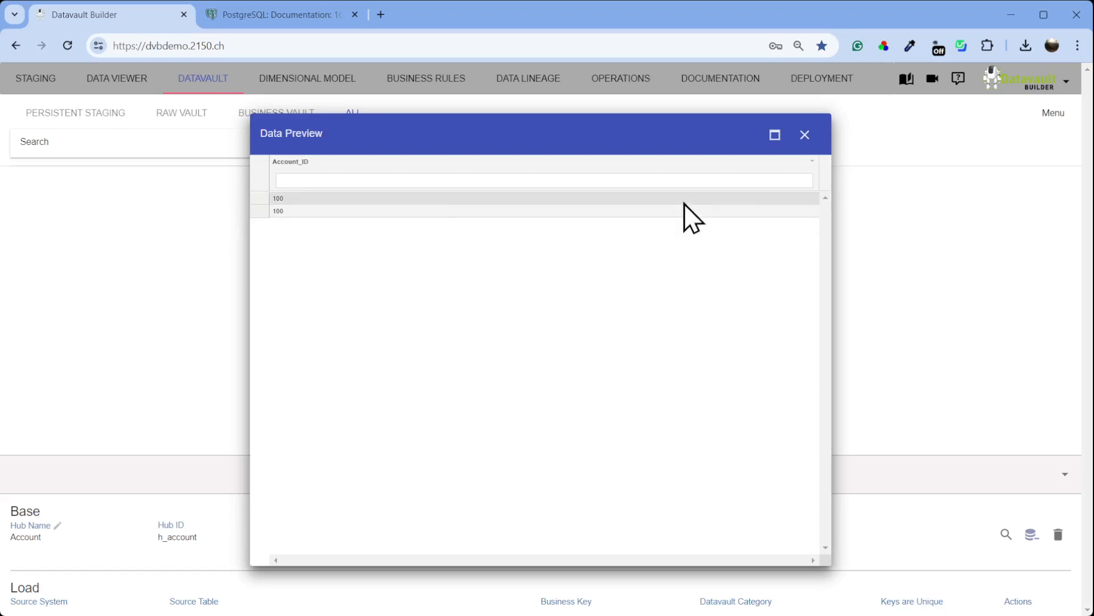
left_click(805, 134)
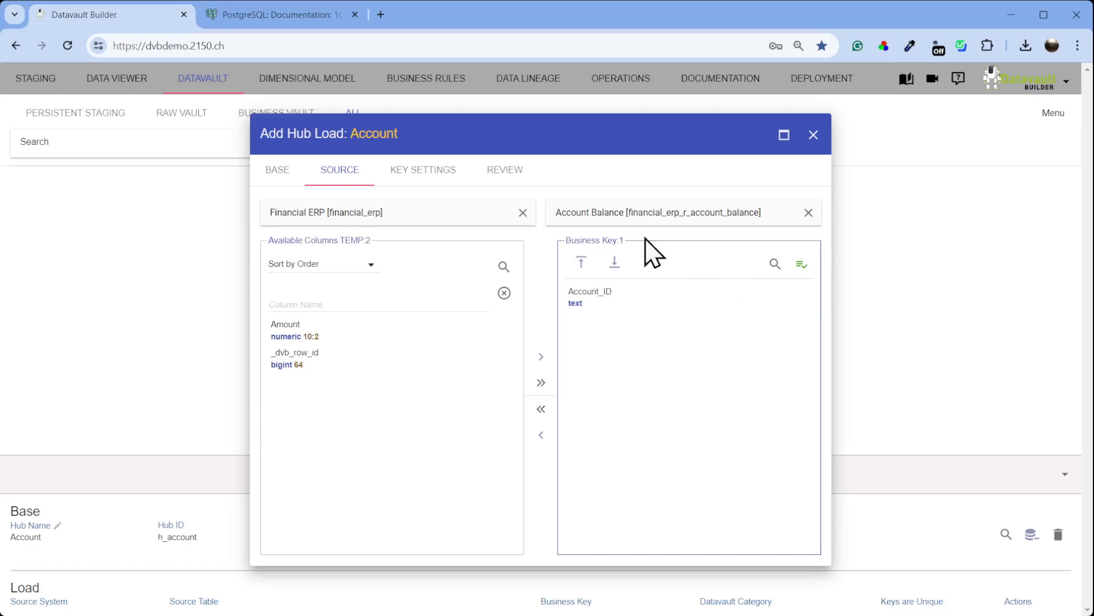
Step: Look over the key settings and review page, and create the Account hub load
left_click(445, 178)
left_click(505, 171)
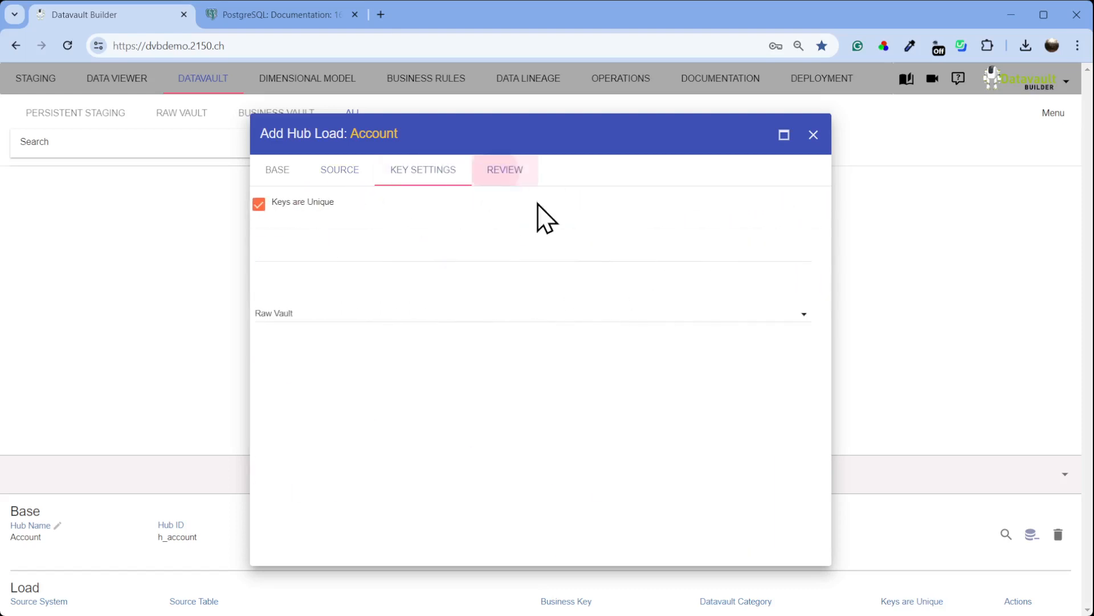
left_click(782, 488)
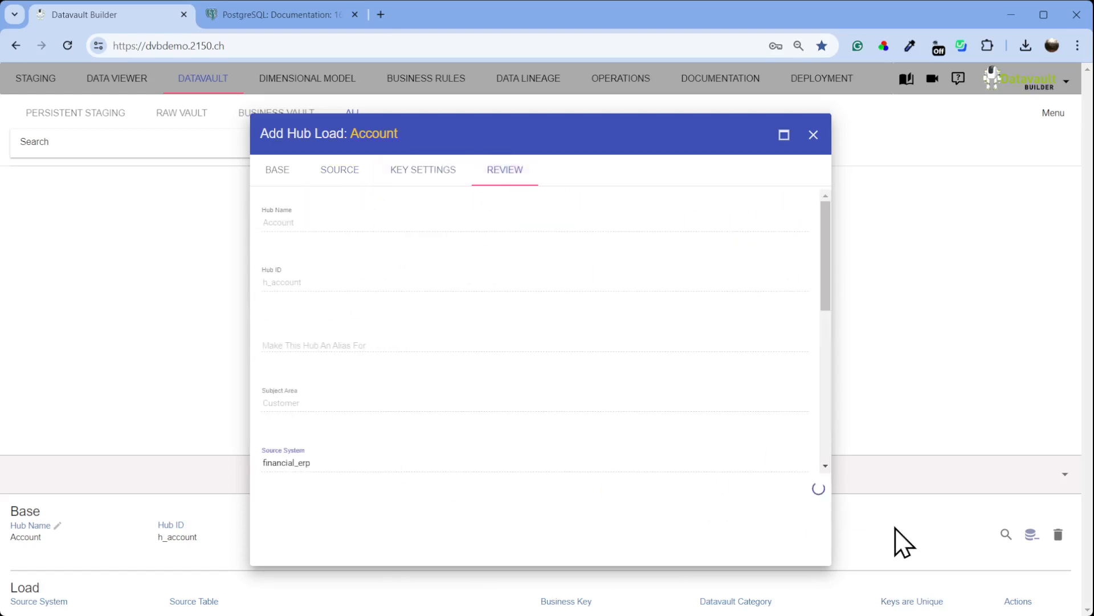
Step: Run the load of the Account hub's default account_balance satellite and inspect its historized data in an enlarged preview
left_click_drag(496, 366, 576, 297)
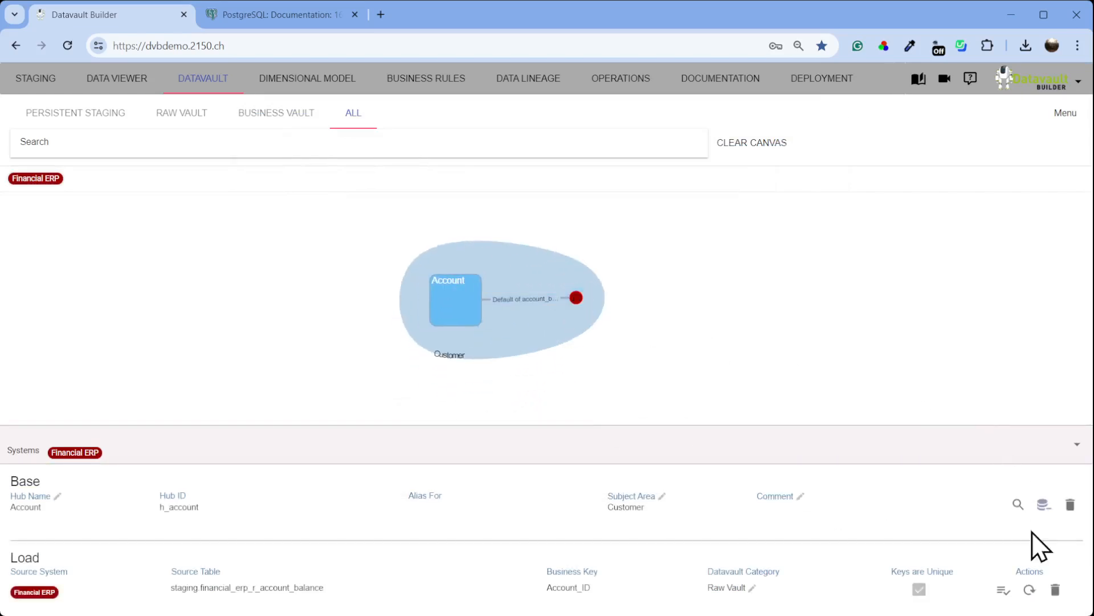
left_click(1019, 543)
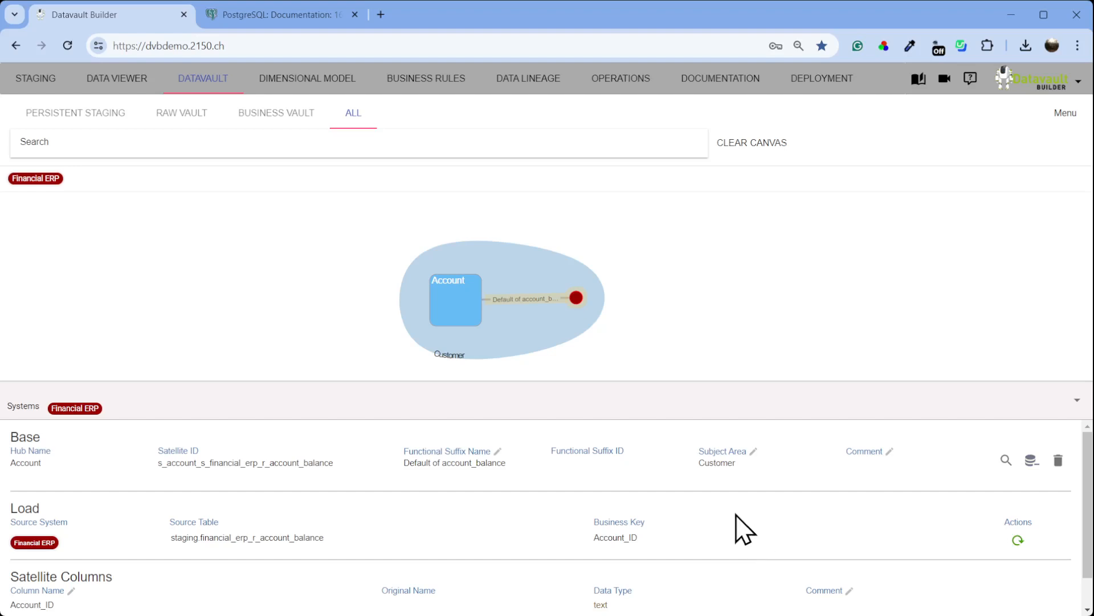
left_click(1006, 460)
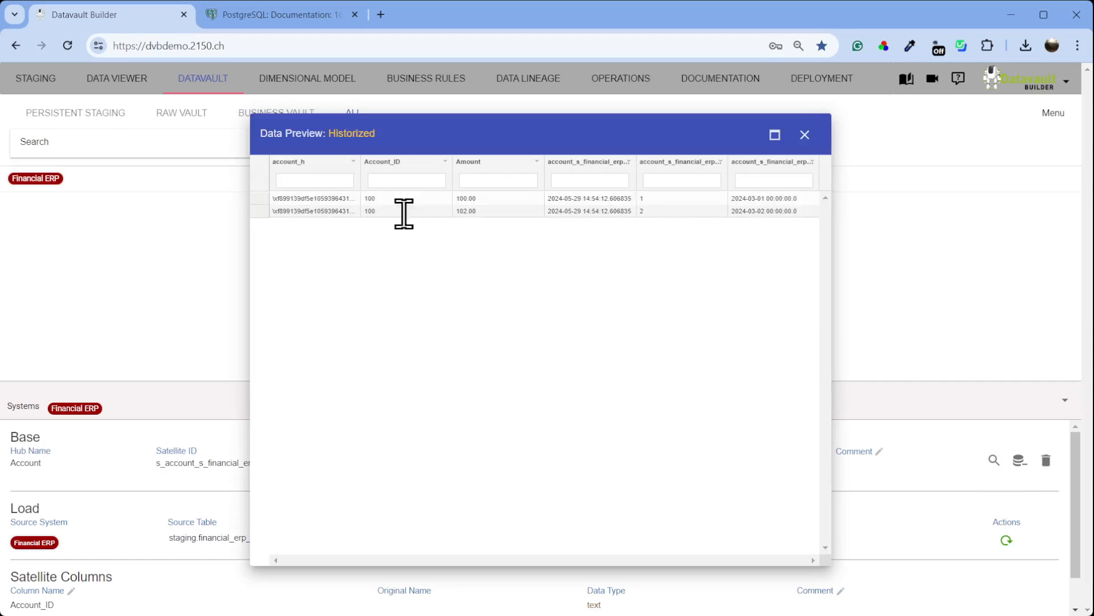
left_click_drag(361, 169, 398, 170)
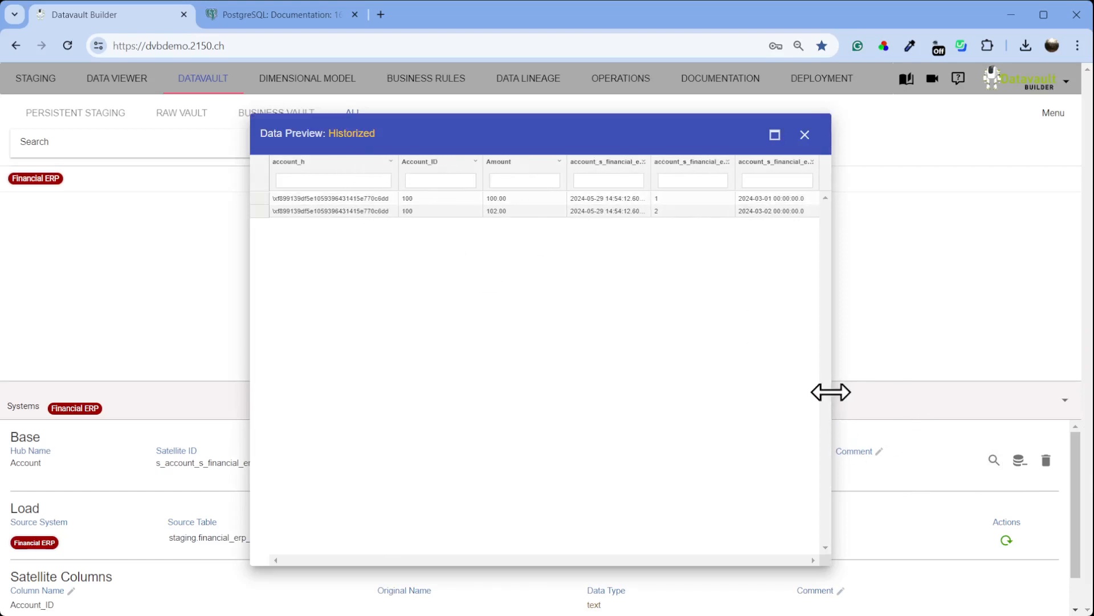
left_click(774, 137)
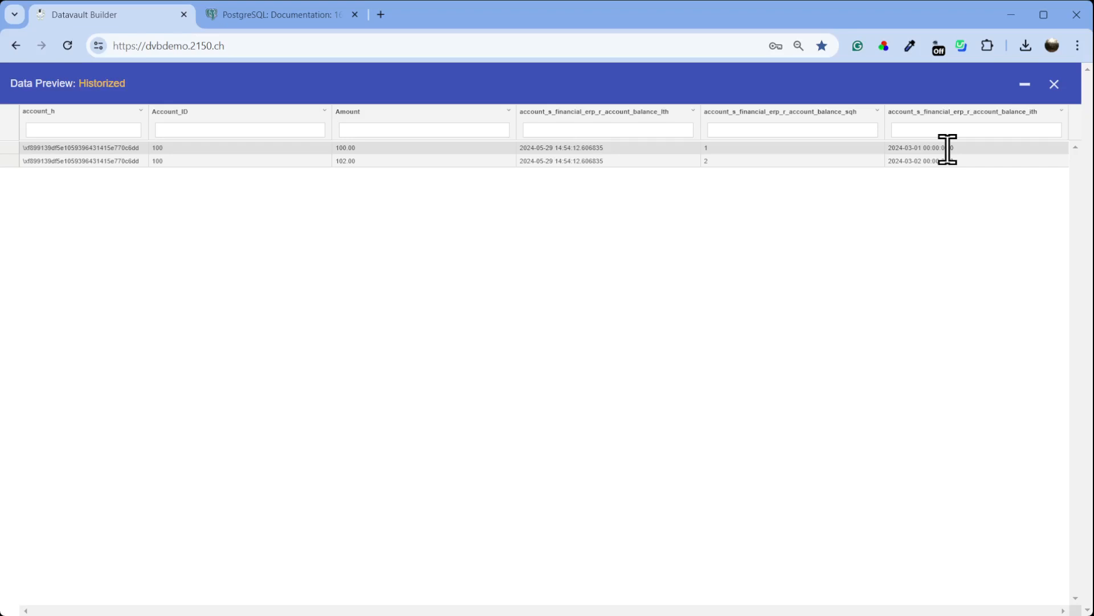
left_click(1054, 83)
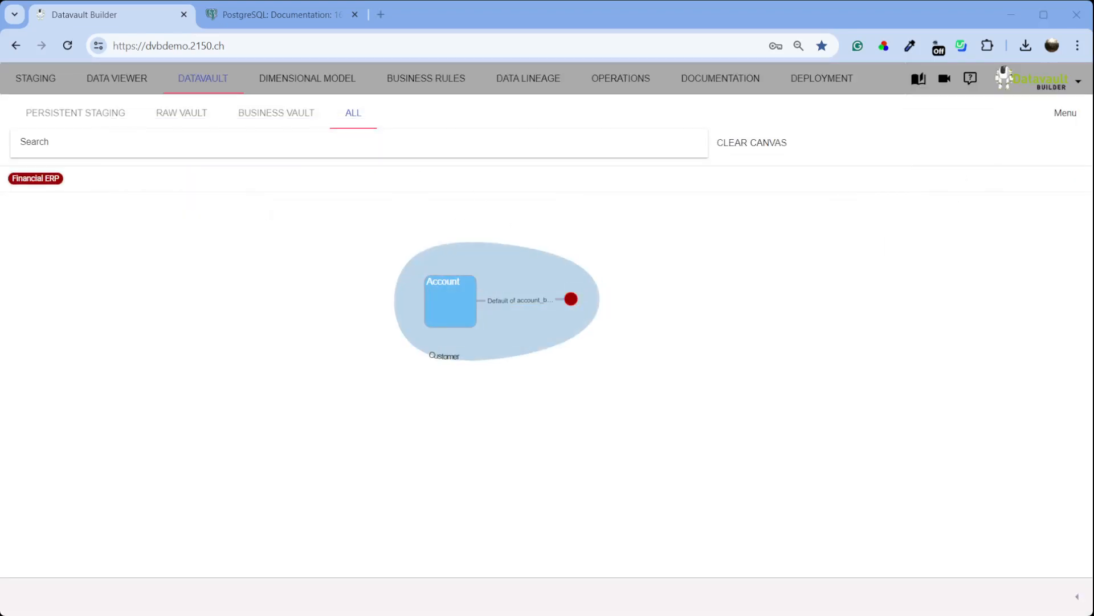
Step: Create a business object on the Account hub from Financial ERP's default account_balance satellite, with the functional suffix "As of now"
left_click(337, 82)
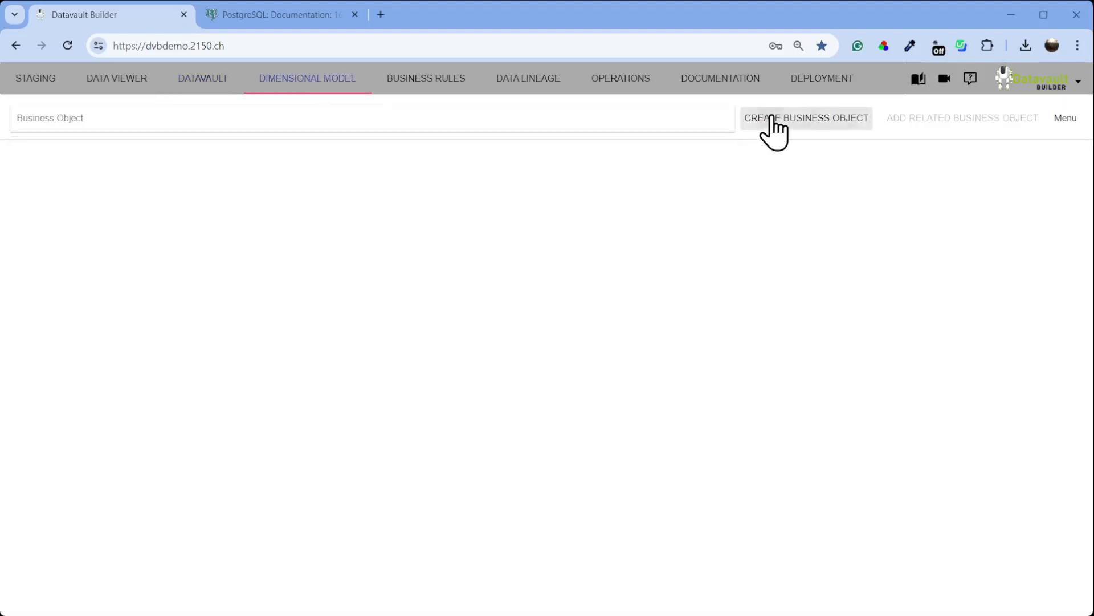
left_click(770, 118)
left_click(406, 199)
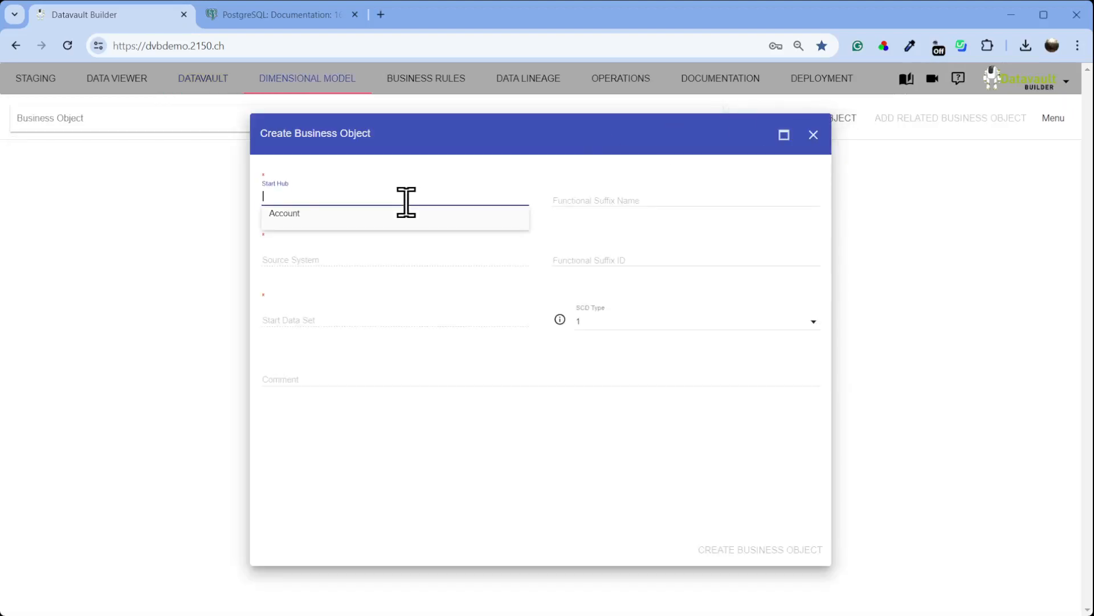
left_click(406, 219)
left_click(310, 259)
left_click(302, 297)
left_click(319, 315)
left_click(342, 335)
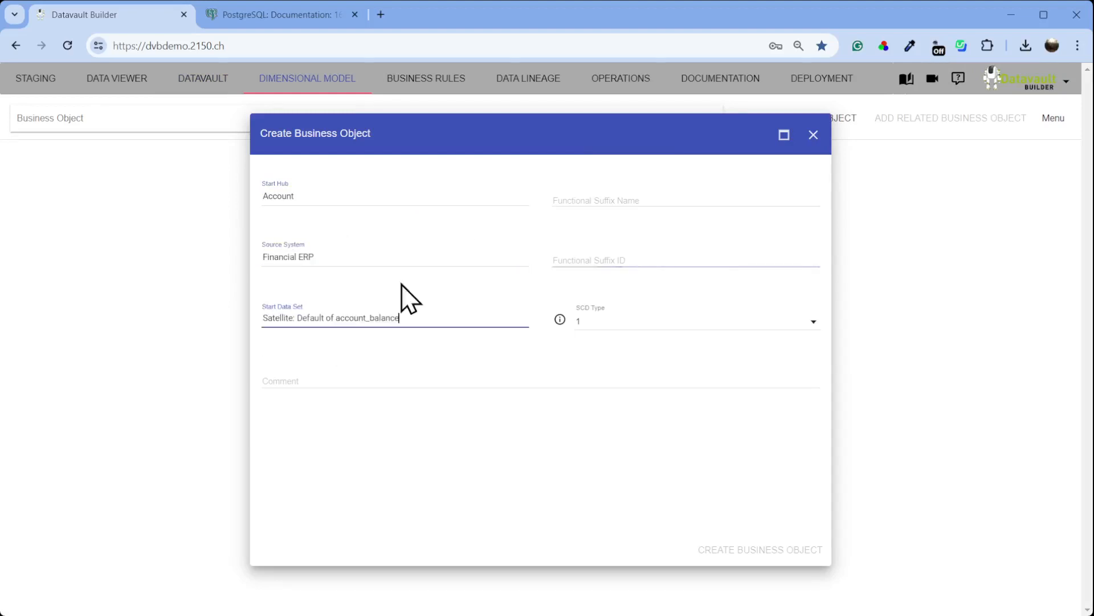
left_click(618, 203)
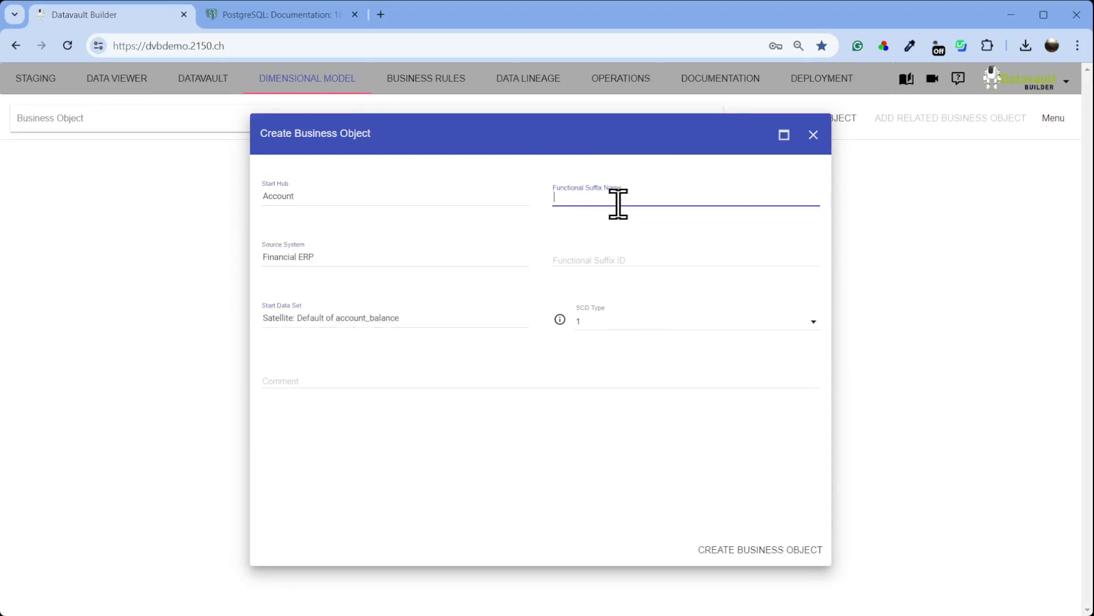
type("As of now")
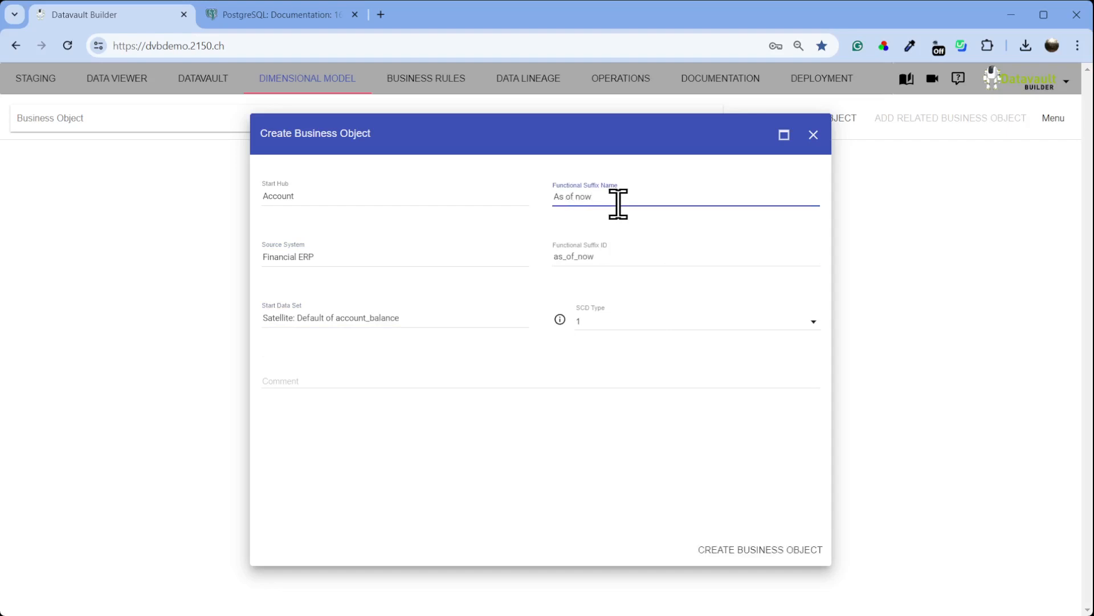
left_click(772, 550)
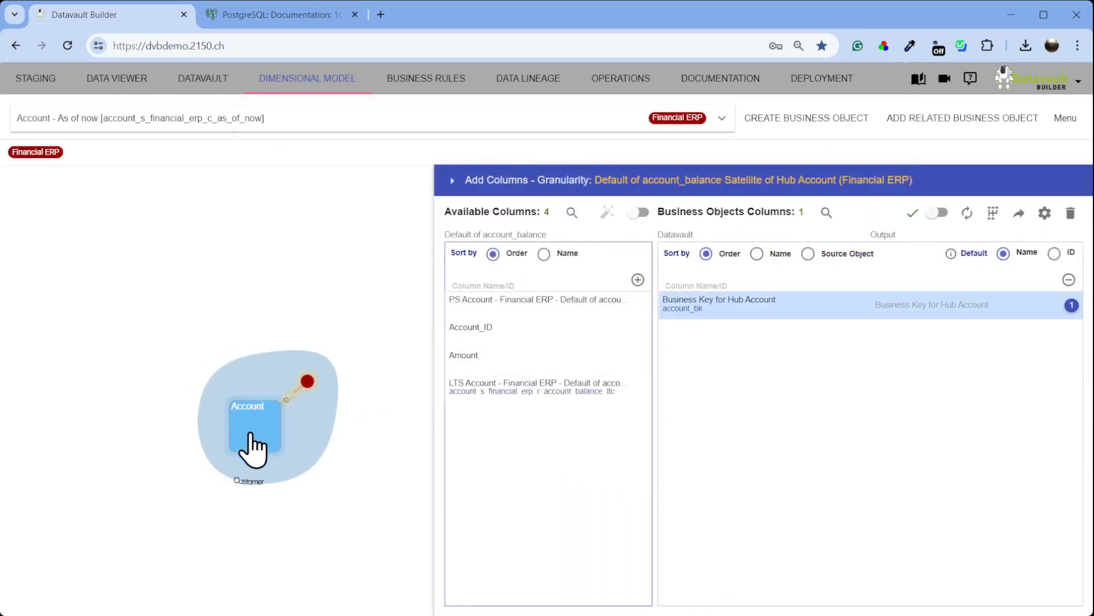
Step: Add the Amount column to the "As of now" business object and preview its output data
left_click_drag(486, 370, 786, 323)
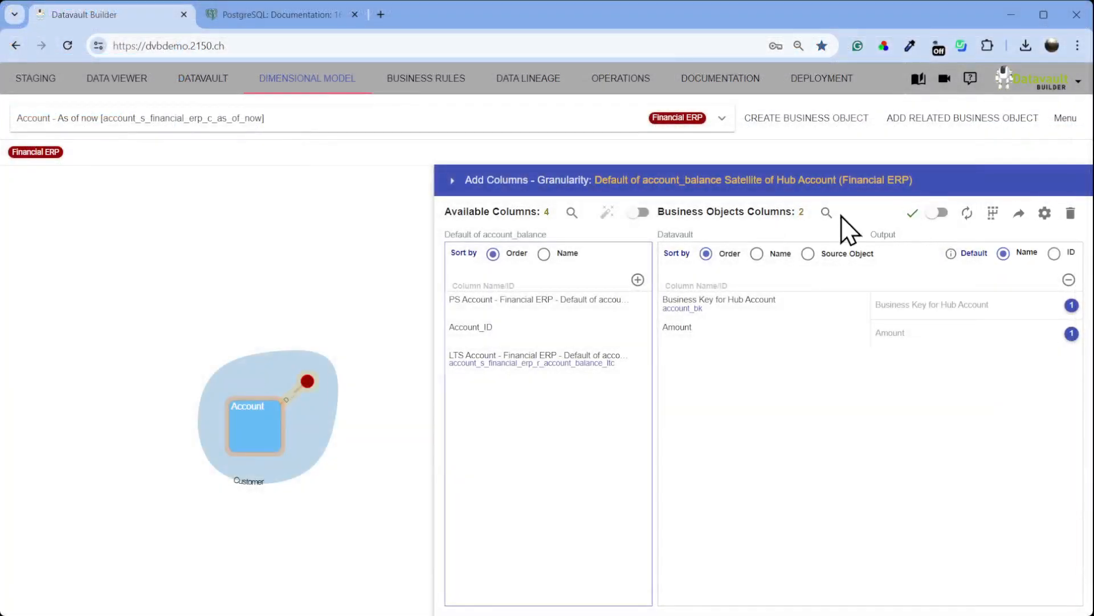
left_click(827, 212)
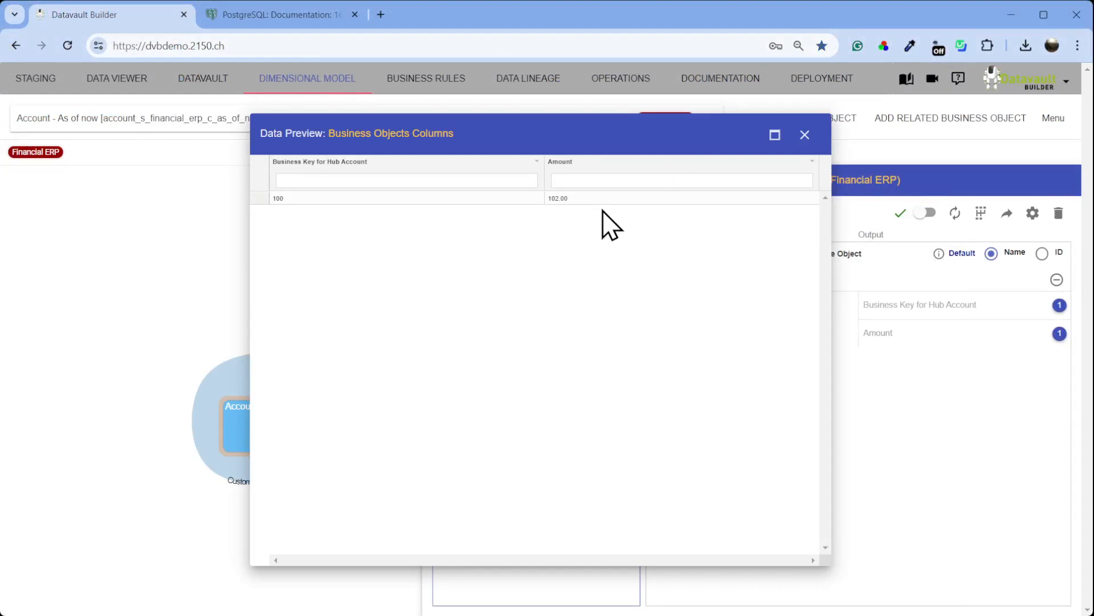
left_click(815, 136)
left_click(449, 180)
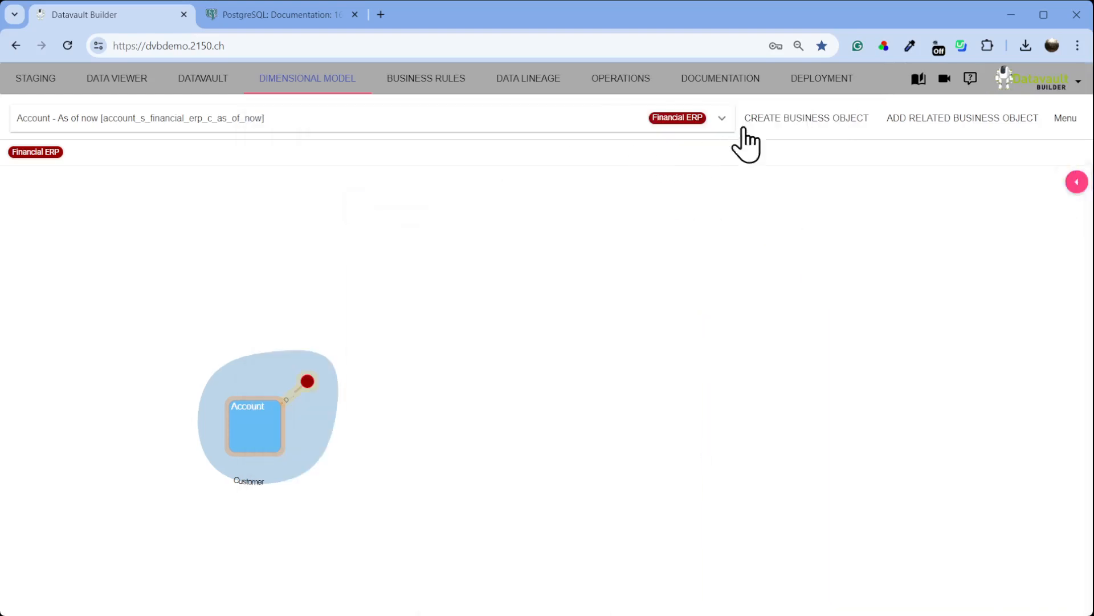
Step: Create an SCD type 2 business object "As of then" on the Account hub from Financial ERP's default account_balance satellite
left_click(744, 125)
left_click(306, 186)
left_click(318, 222)
left_click(317, 260)
left_click(315, 292)
left_click(325, 313)
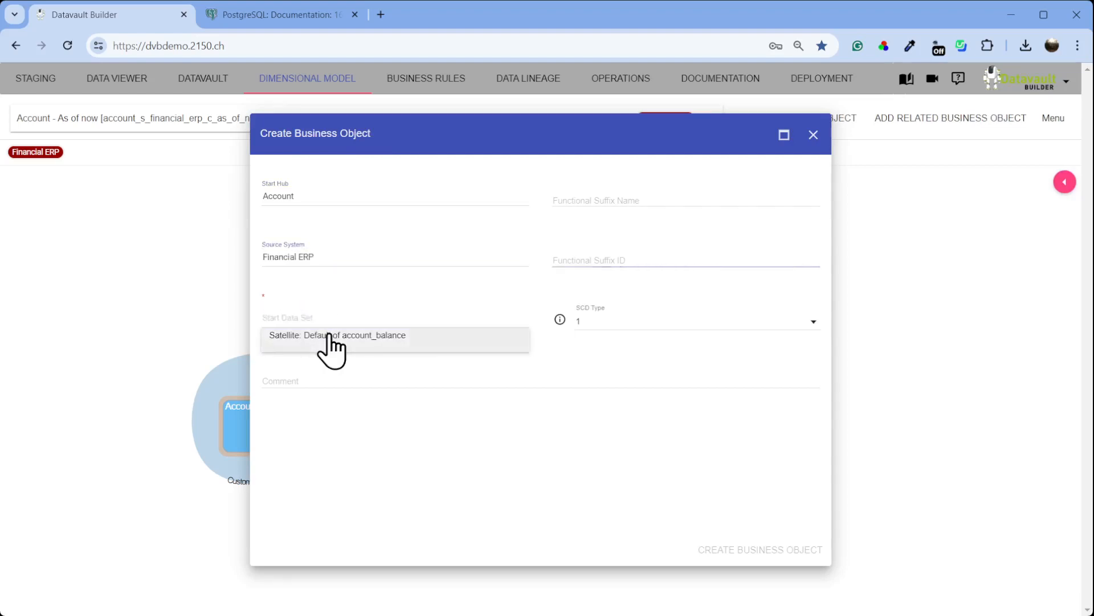
left_click(330, 336)
left_click(575, 201)
type("As of then")
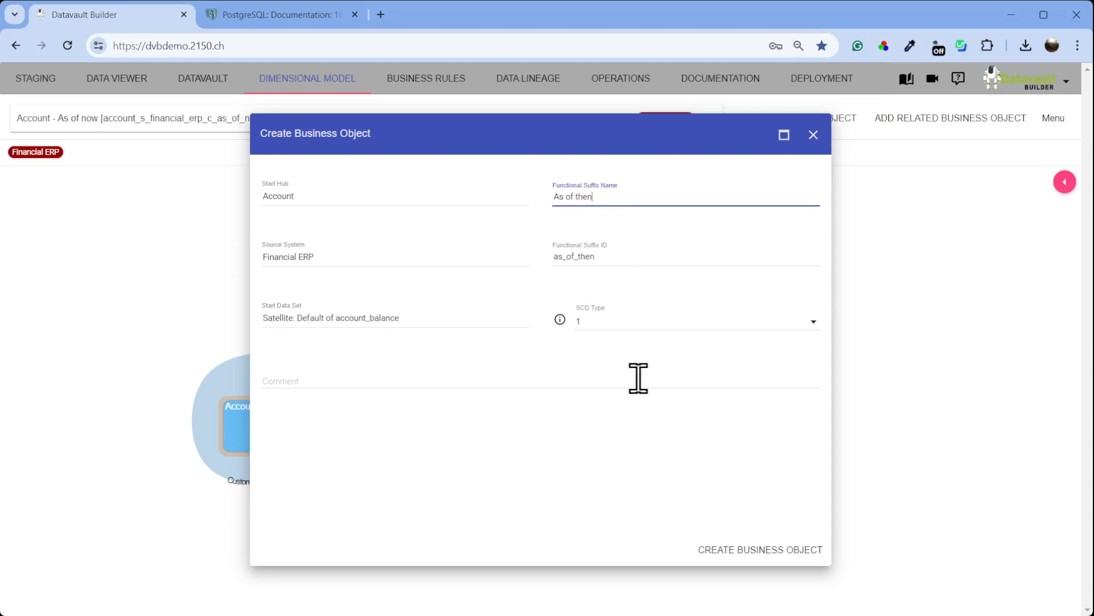
left_click(658, 330)
left_click(650, 356)
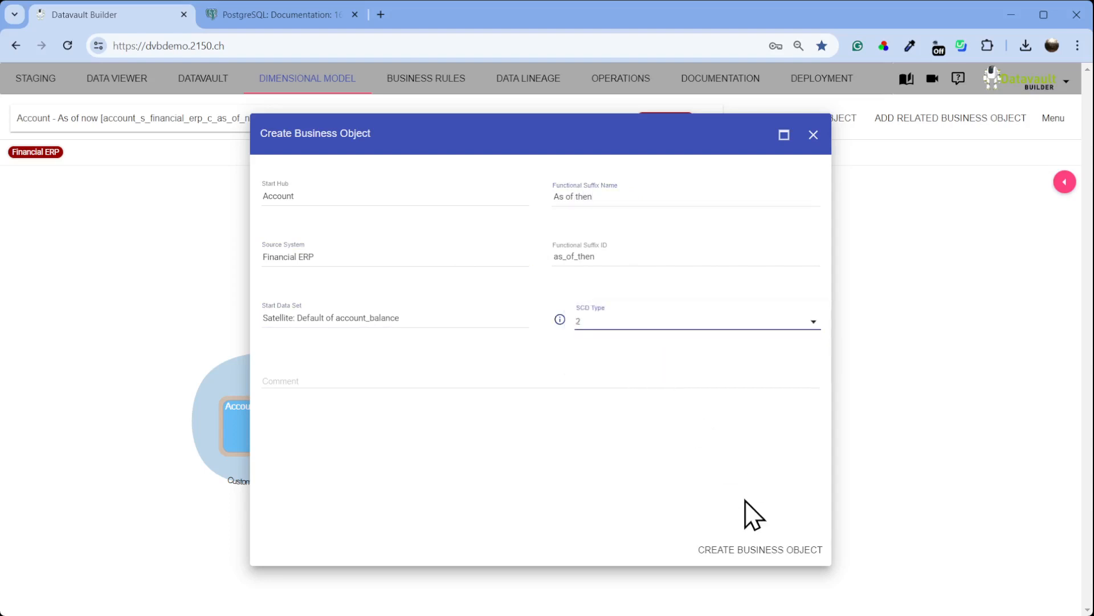
left_click(747, 552)
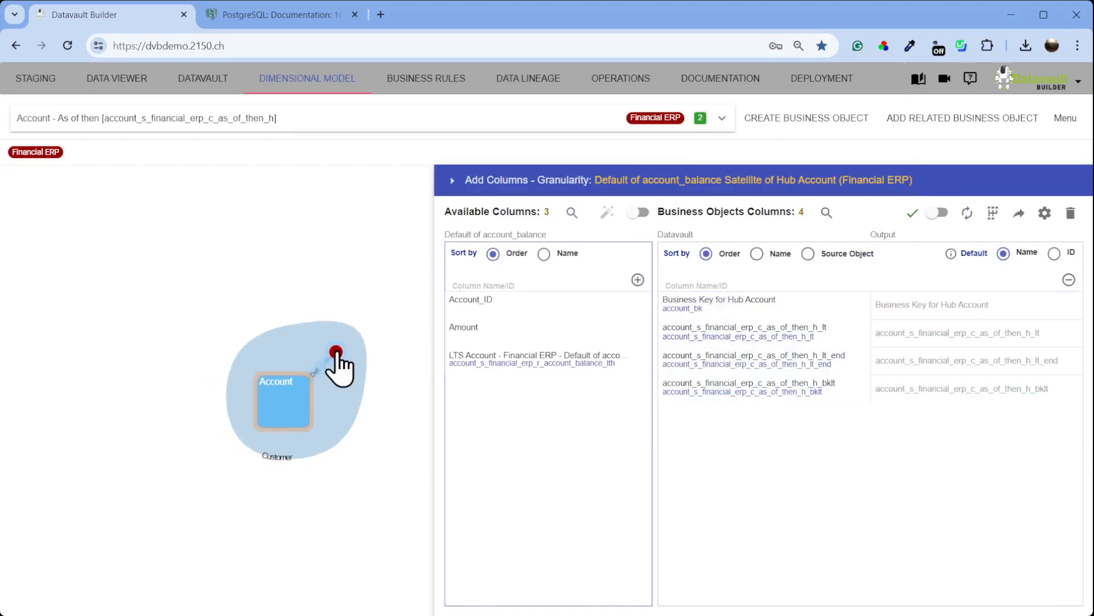
Step: Add the Amount column to the "As of then" business object and preview its output data
left_click_drag(524, 339, 741, 451)
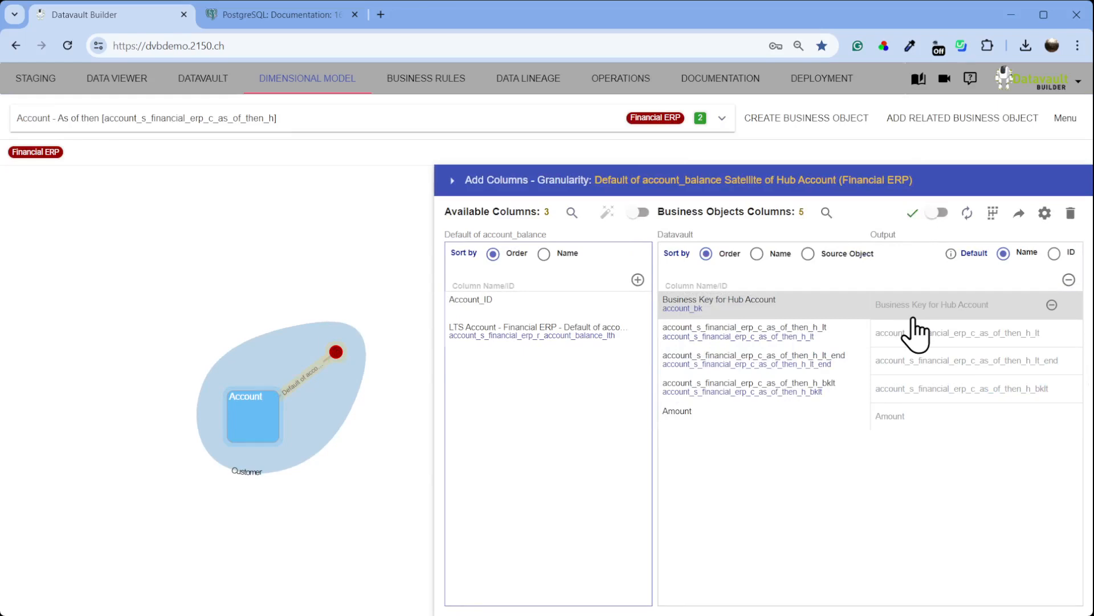
left_click(826, 213)
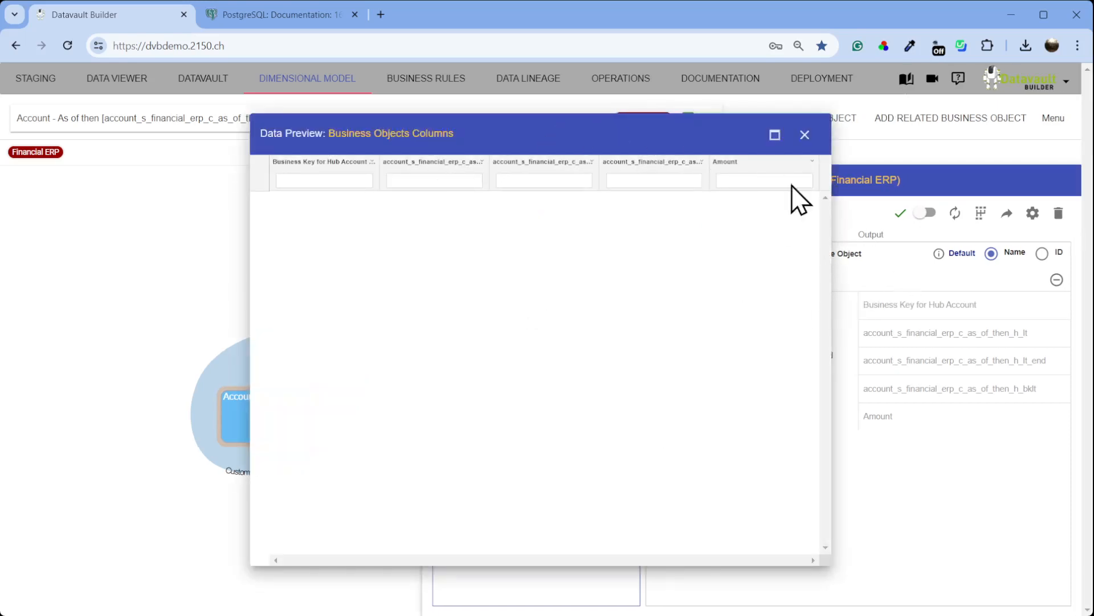
left_click(804, 134)
Step: Run the Default job of the Financial ERP system from the operations area
left_click(620, 78)
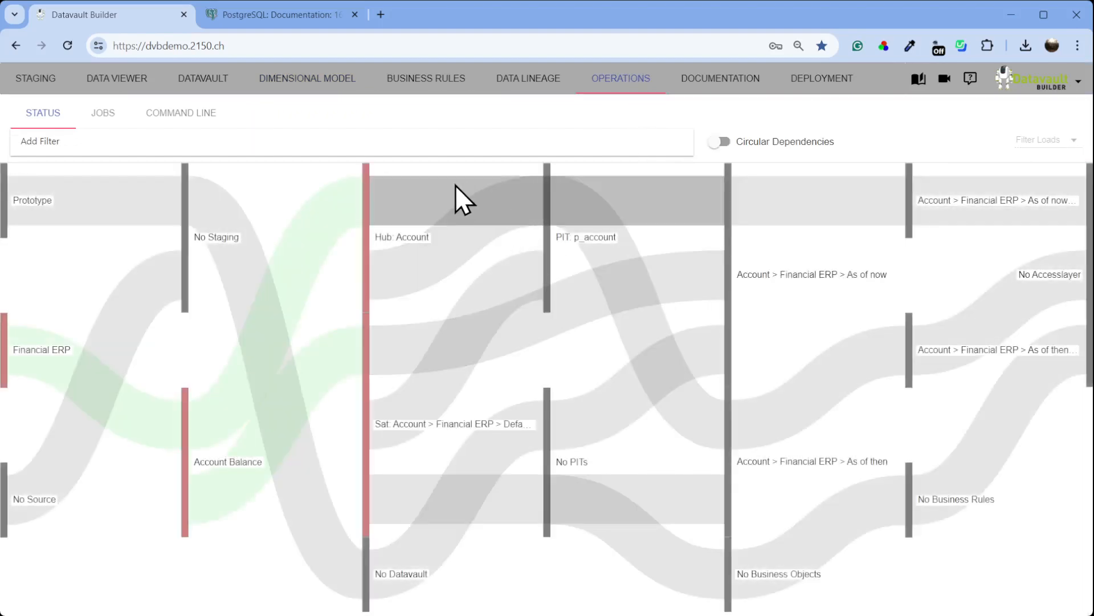
left_click(106, 118)
left_click(1004, 210)
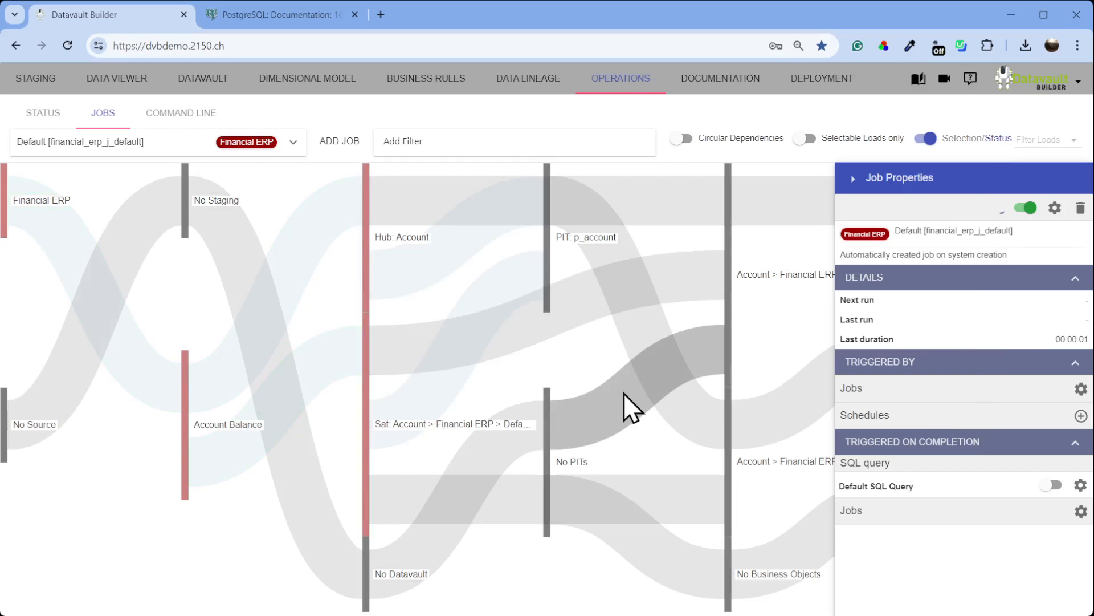
Step: Preview the "As of then" business object again and compare the validity dates and amounts of its rows
left_click(294, 78)
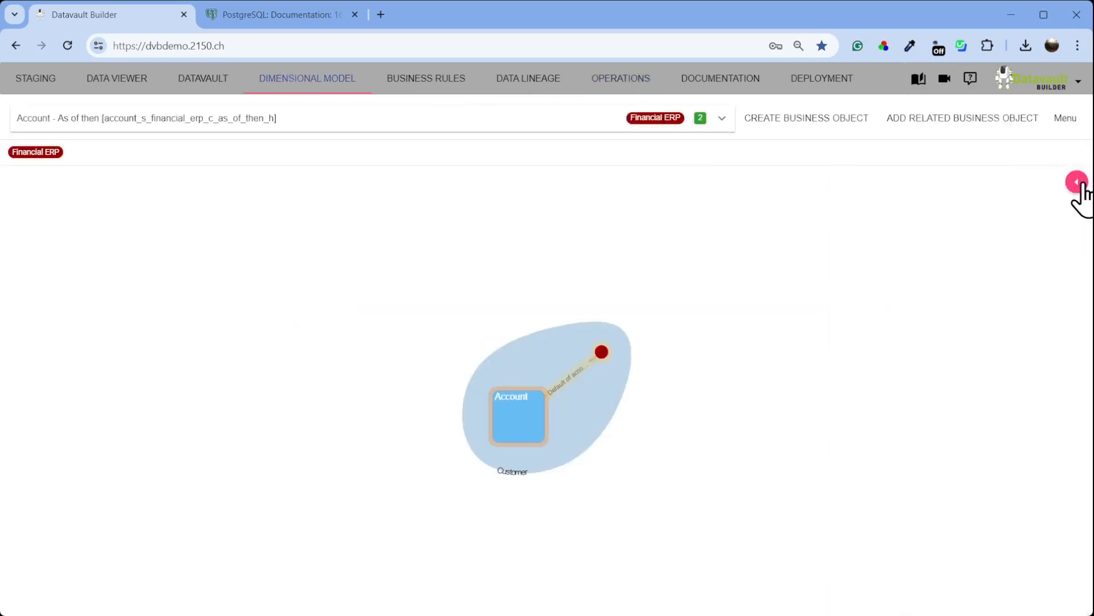
left_click(1079, 184)
left_click(826, 214)
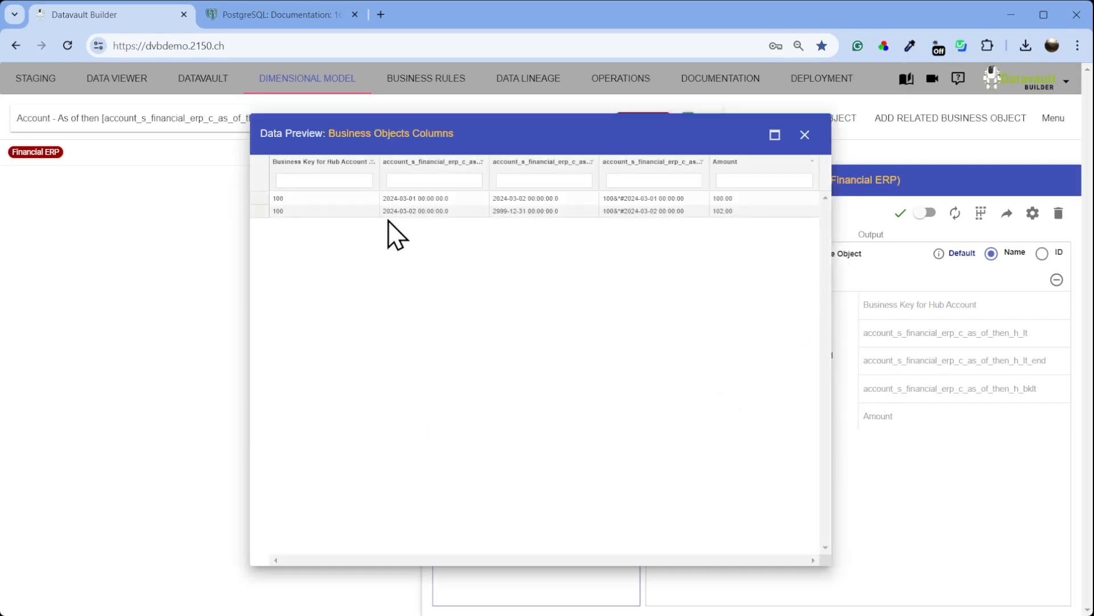
left_click_drag(385, 199, 427, 207)
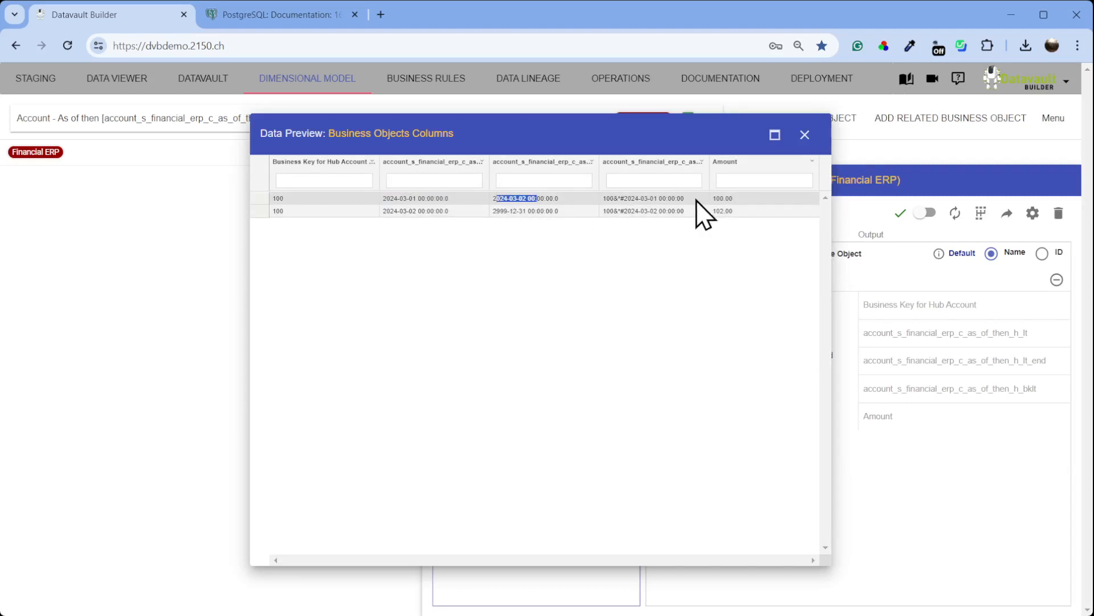
left_click_drag(719, 198, 734, 198)
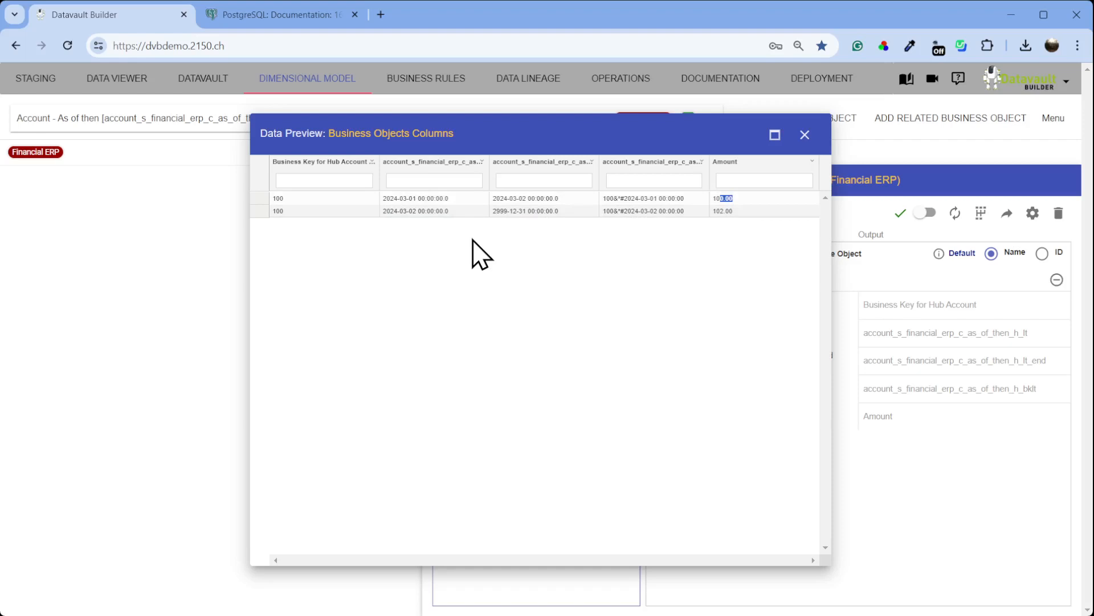
left_click(805, 135)
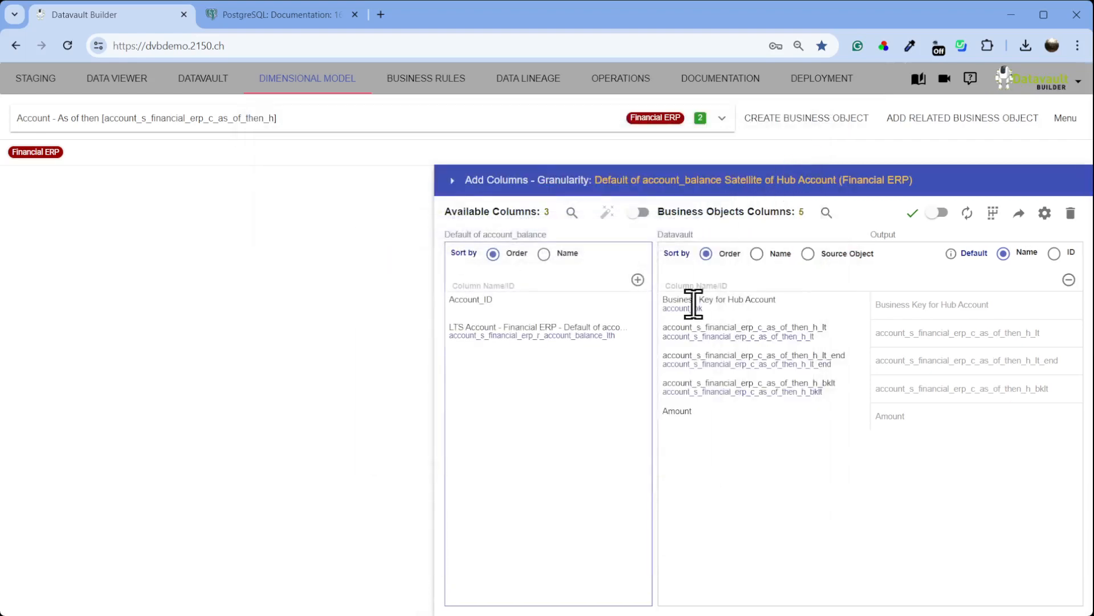
left_click(451, 181)
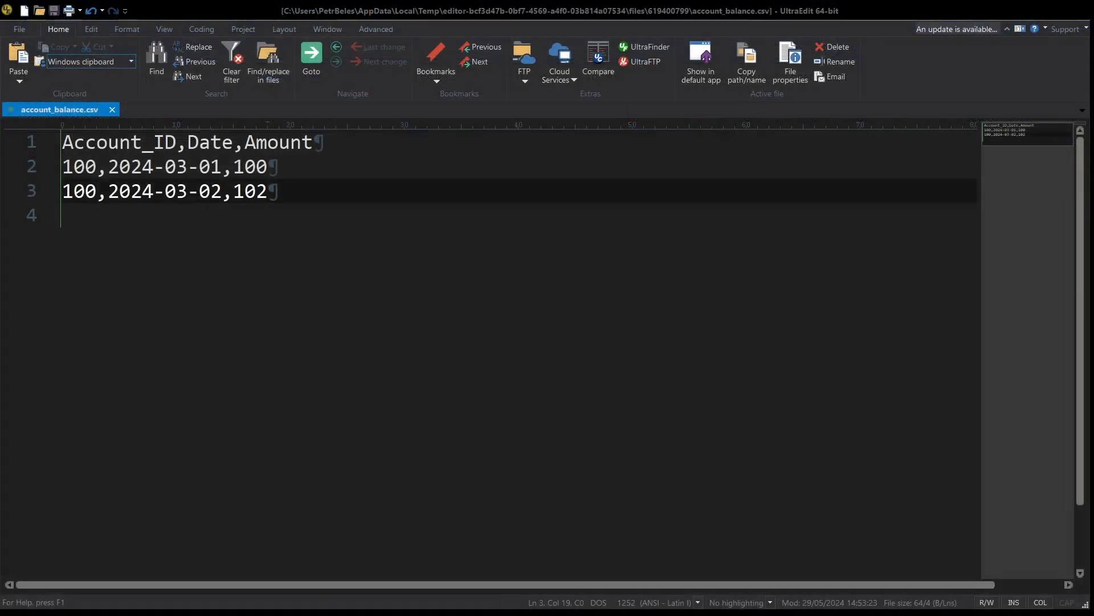
Step: Switch to account_balance.csv in UltraEdit and set the amount of the 2024-03-01 row to 101
key("Up")
key("BackSpace")
type("1")
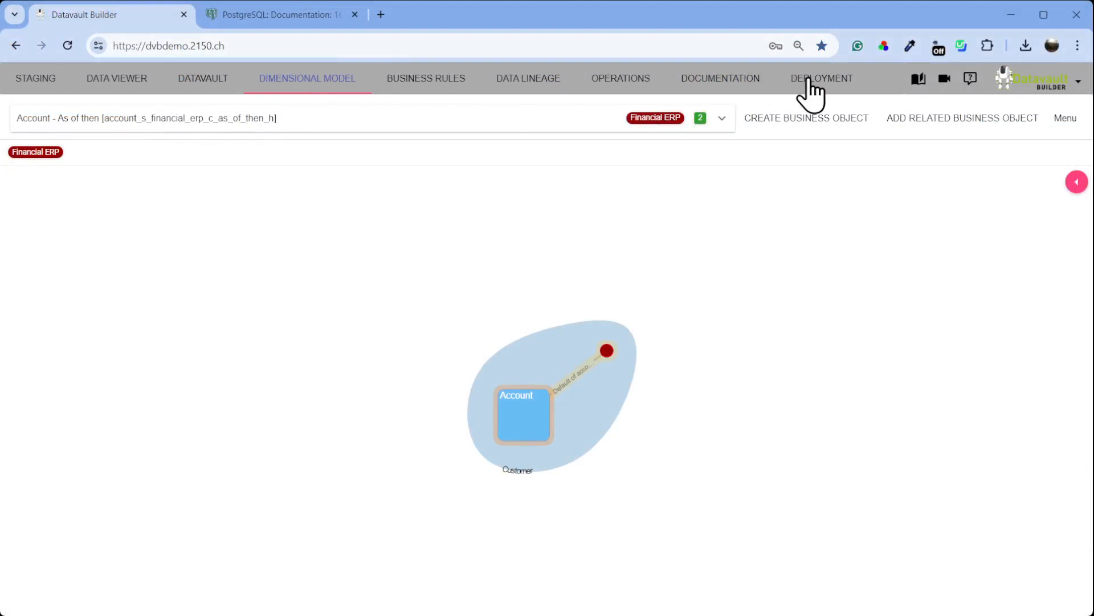
Step: Run the Default job of the Financial ERP system and display its load flow in a second browser tab
left_click(622, 80)
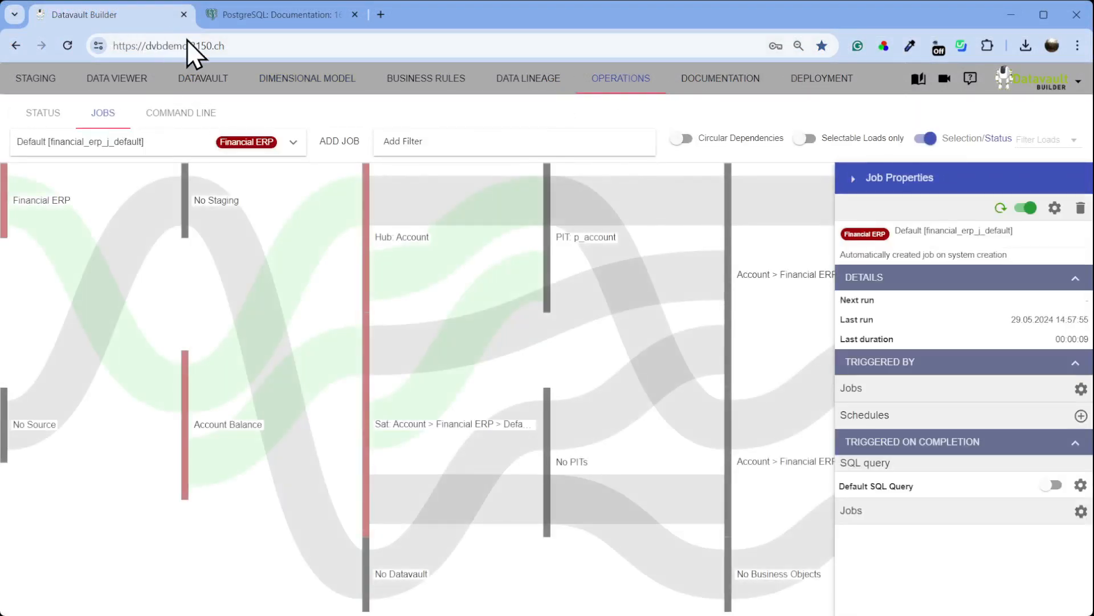
left_click(231, 145)
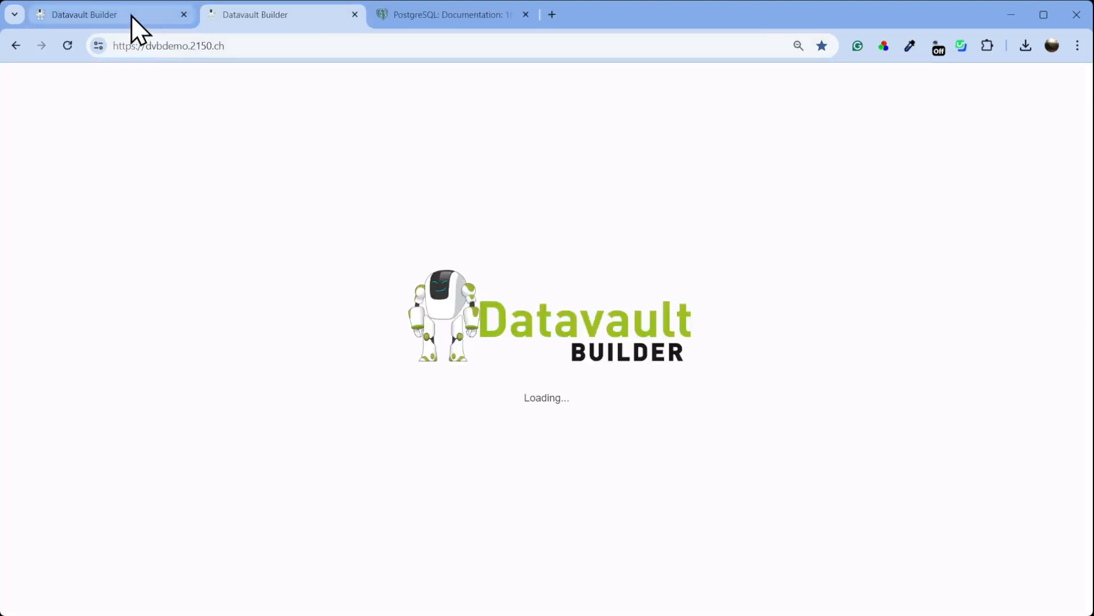
left_click(131, 15)
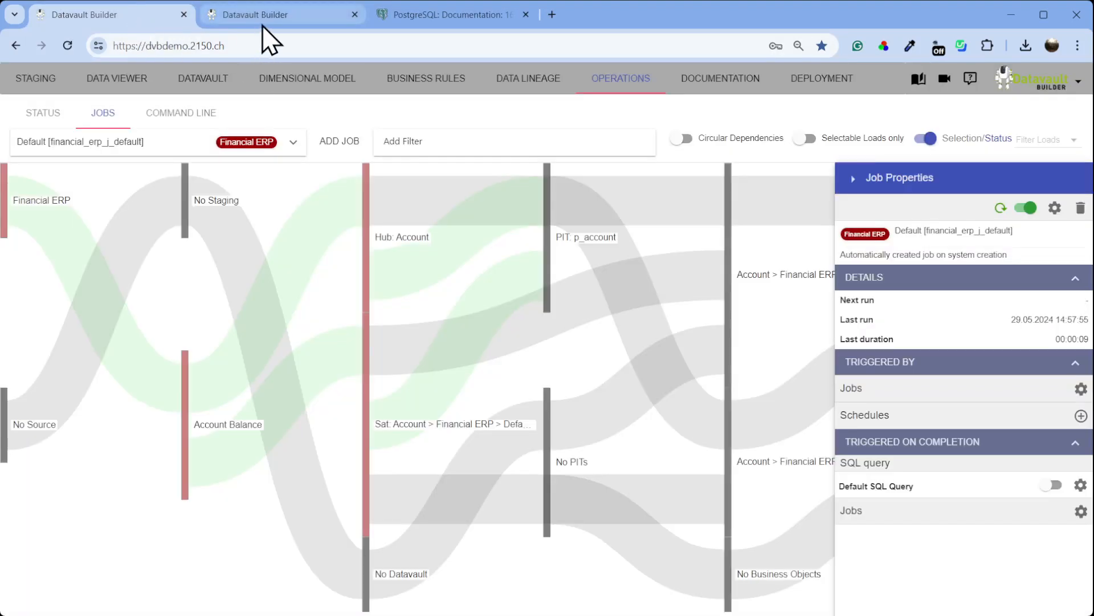
left_click(231, 82)
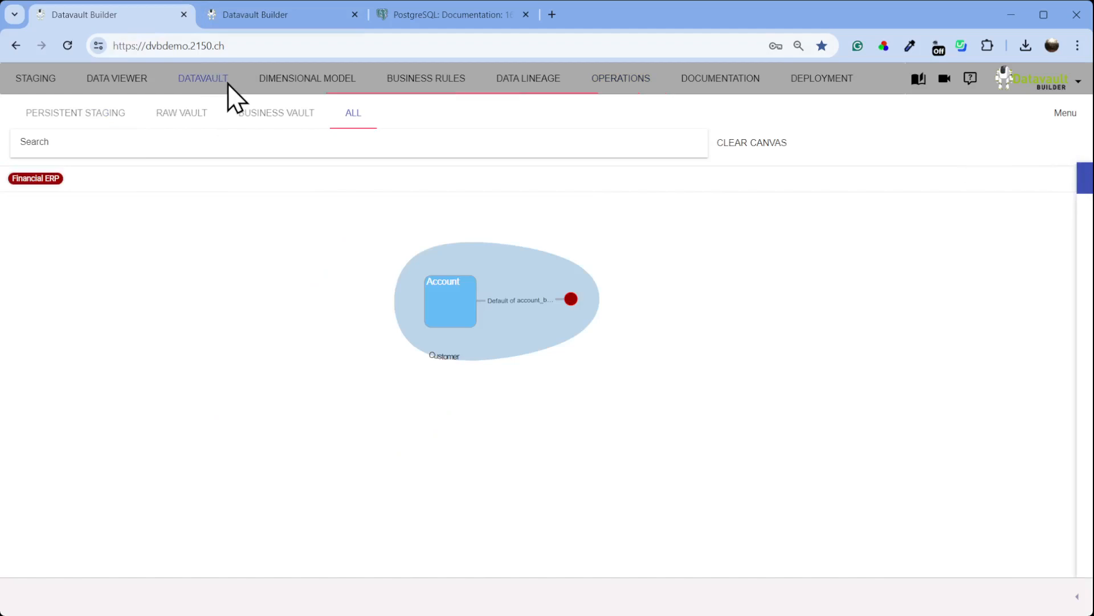
left_click(262, 84)
left_click(262, 14)
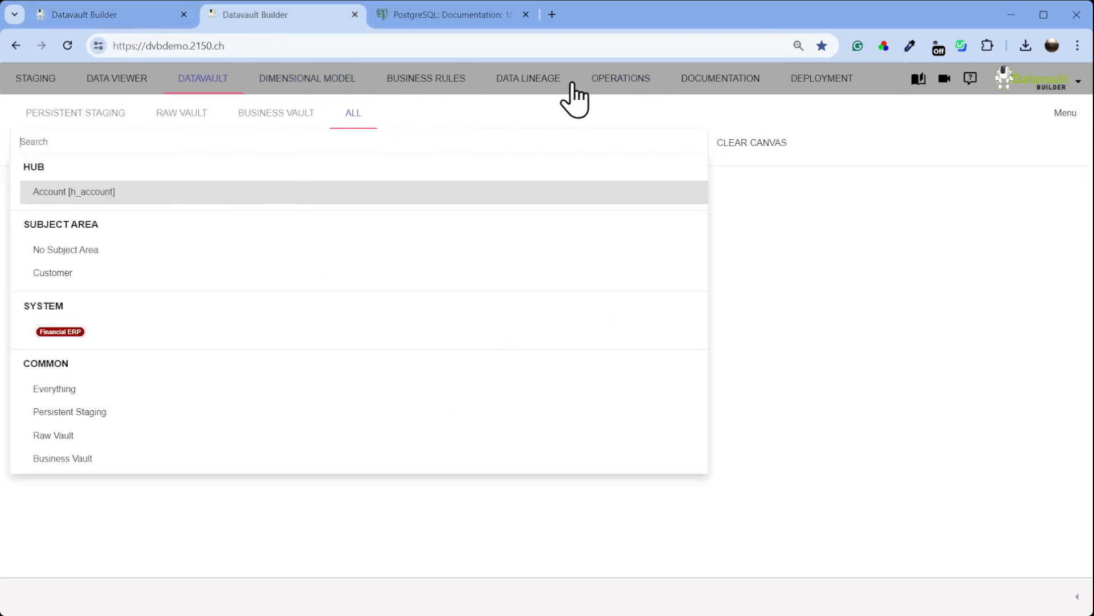
left_click(600, 80)
left_click(104, 114)
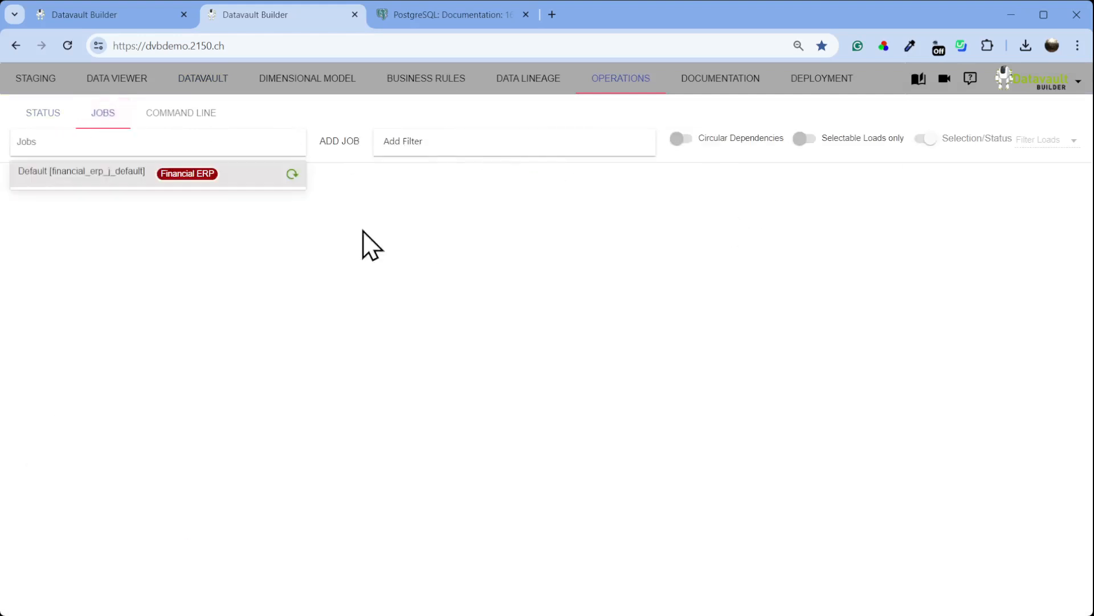
left_click(118, 183)
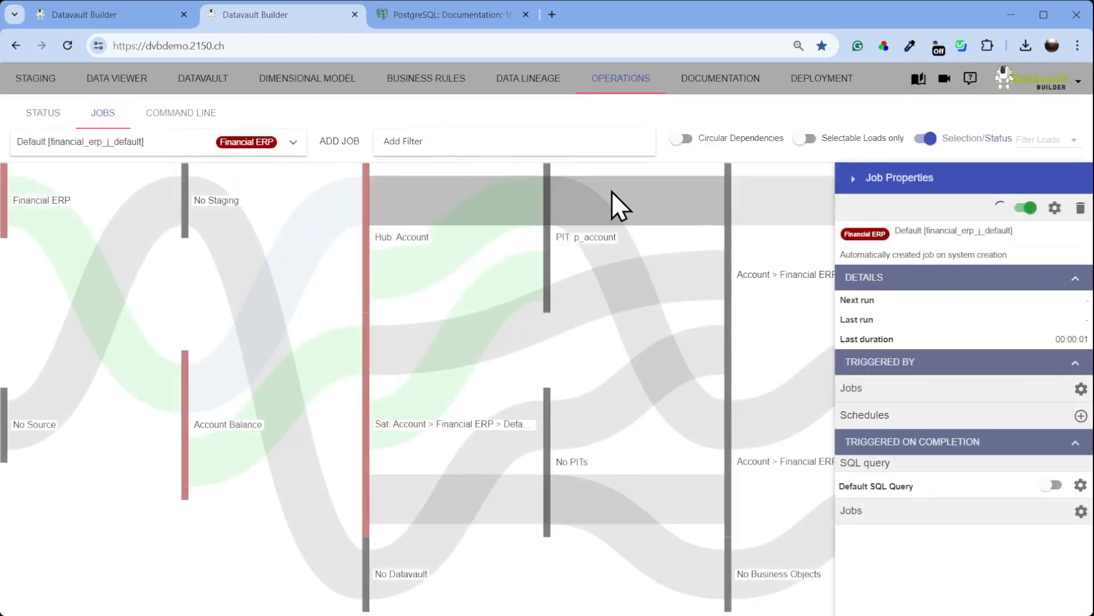
Step: Preview the historized data of the Account hub's account_balance satellite and check the amounts and dates of its rows
left_click(125, 22)
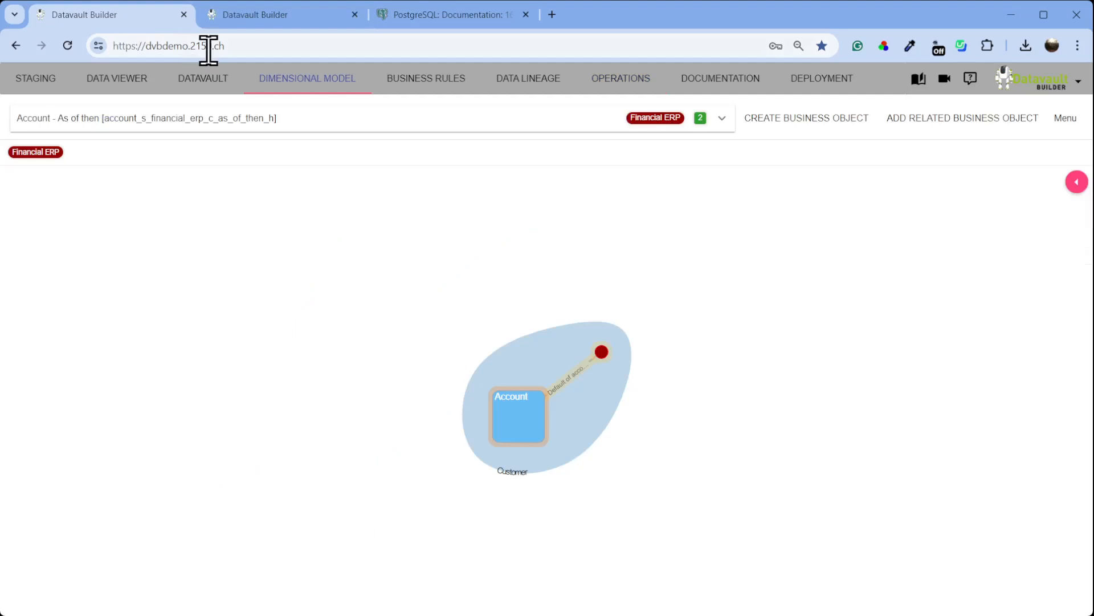
left_click(207, 81)
left_click(571, 298)
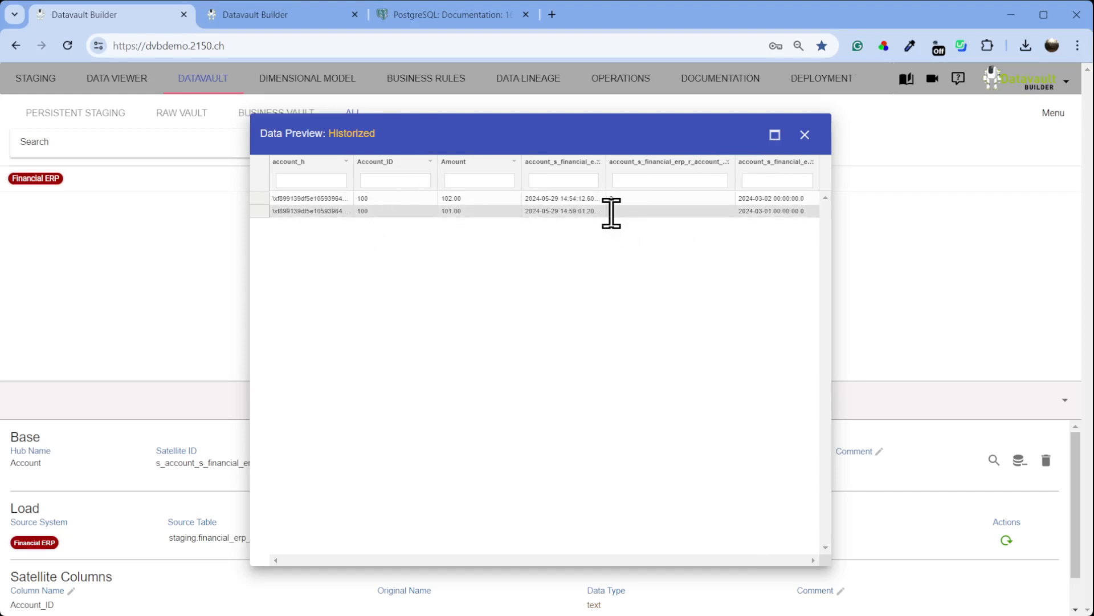
left_click_drag(641, 215, 442, 216)
left_click(459, 211)
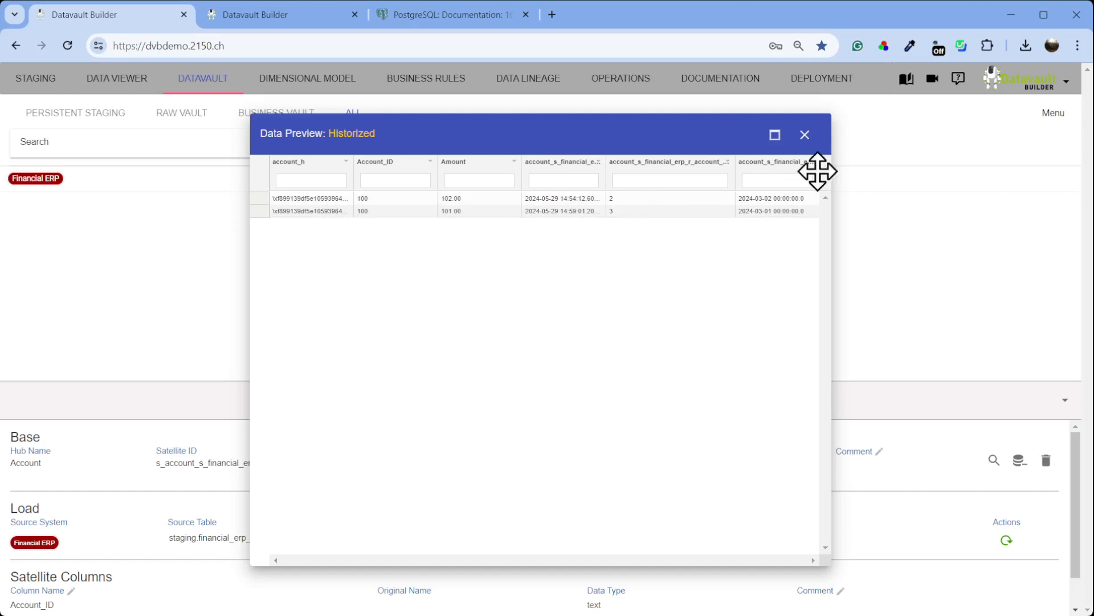
left_click(805, 136)
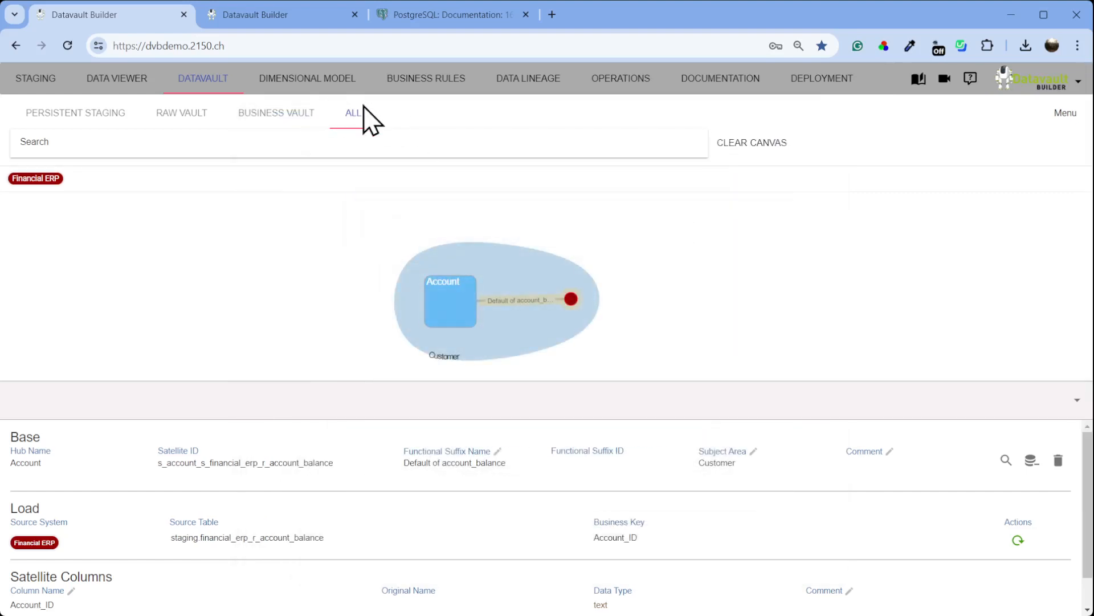
Step: Preview the output data of the "Account - As of now" business object and check its amount
left_click(331, 86)
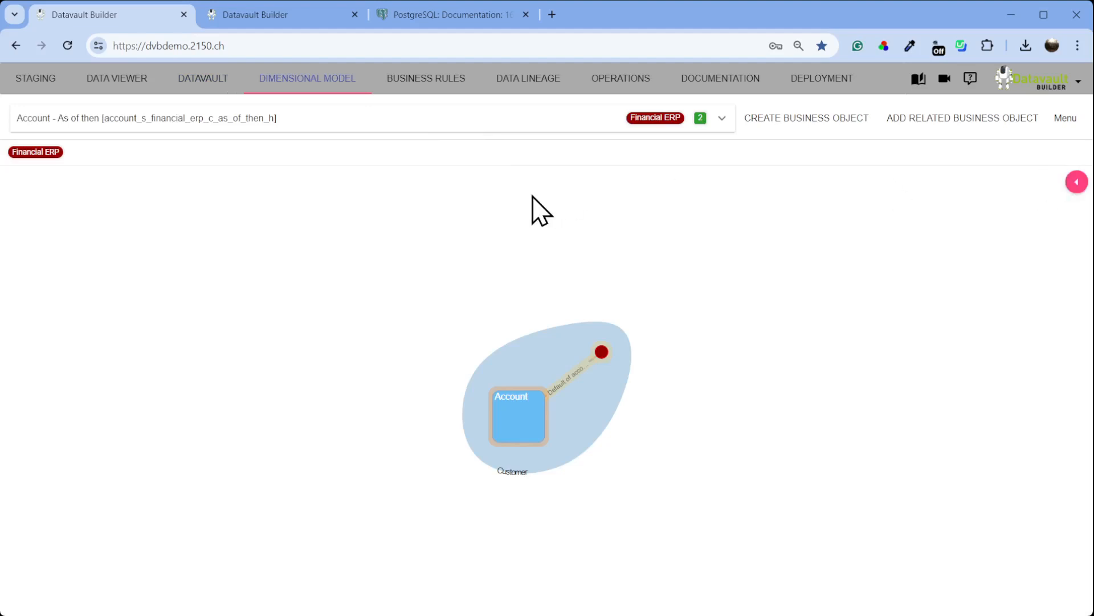
left_click(476, 117)
left_click(361, 160)
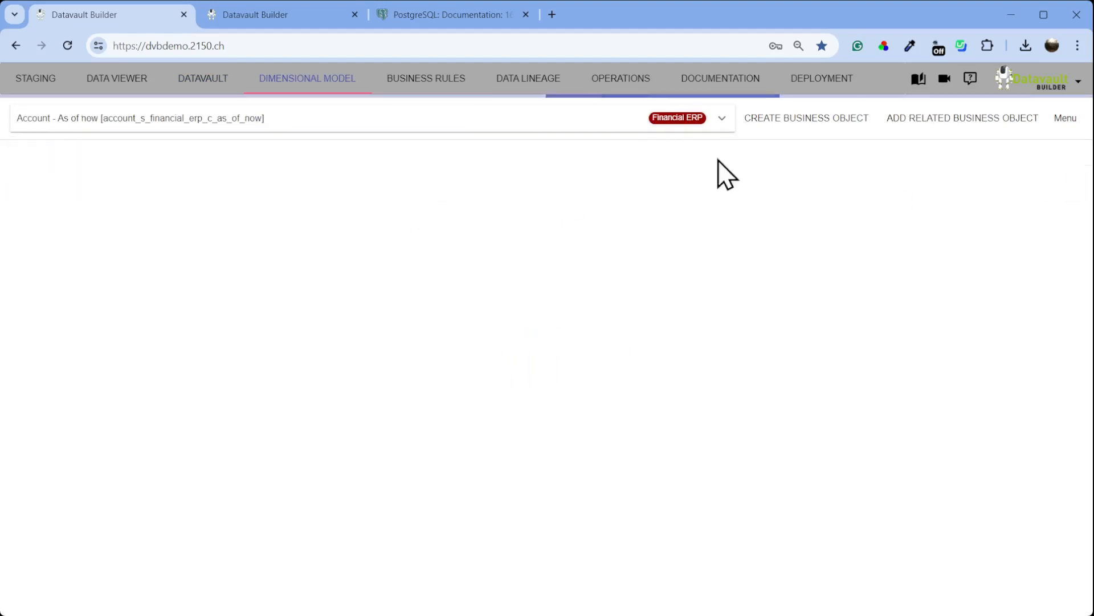
left_click(825, 213)
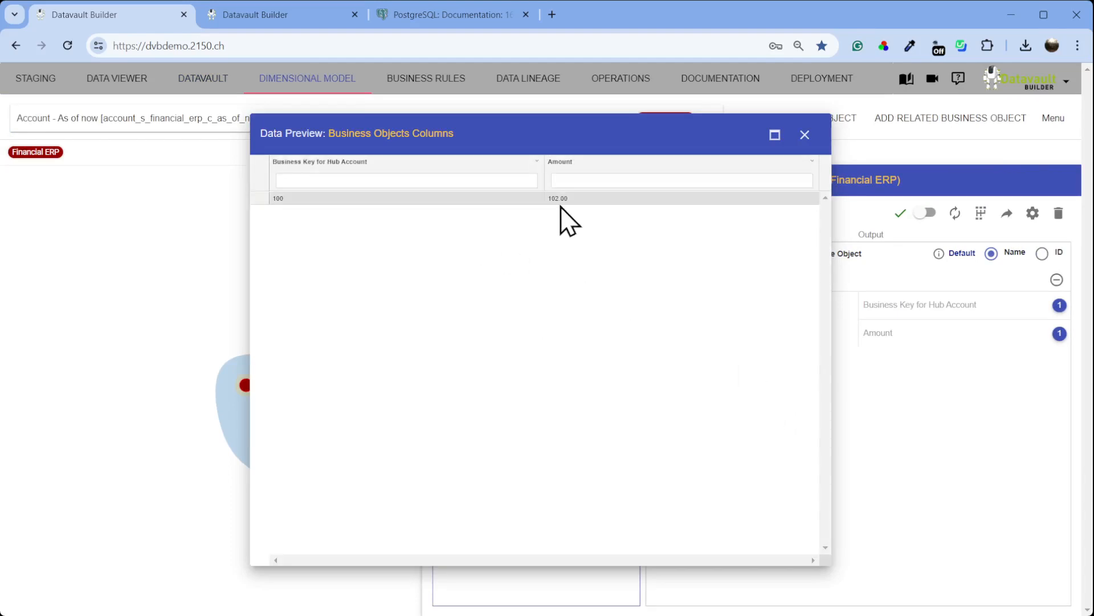
left_click(804, 136)
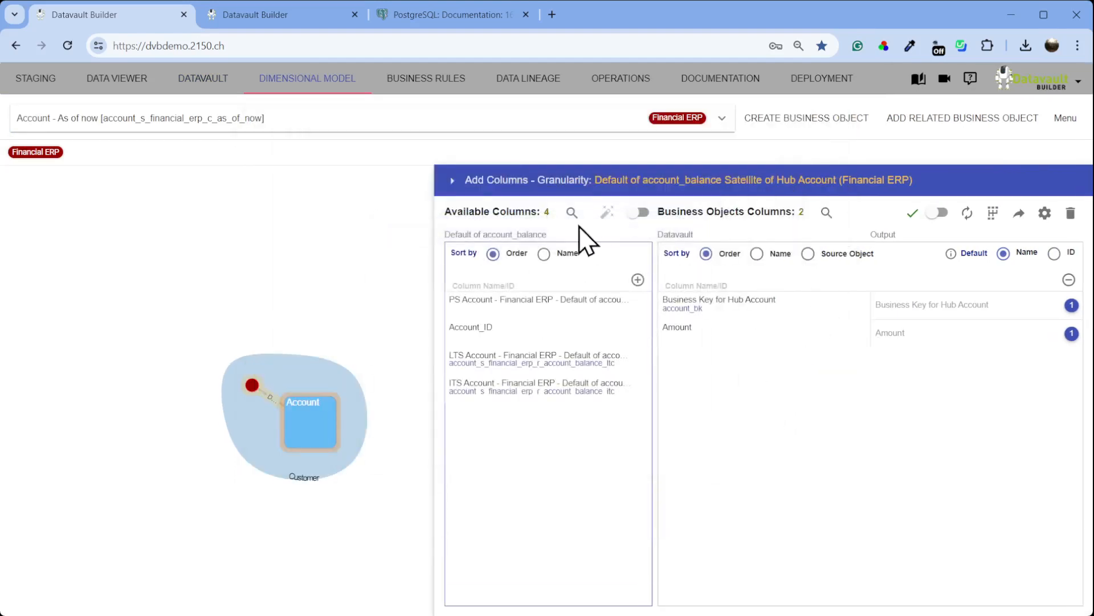
left_click(454, 182)
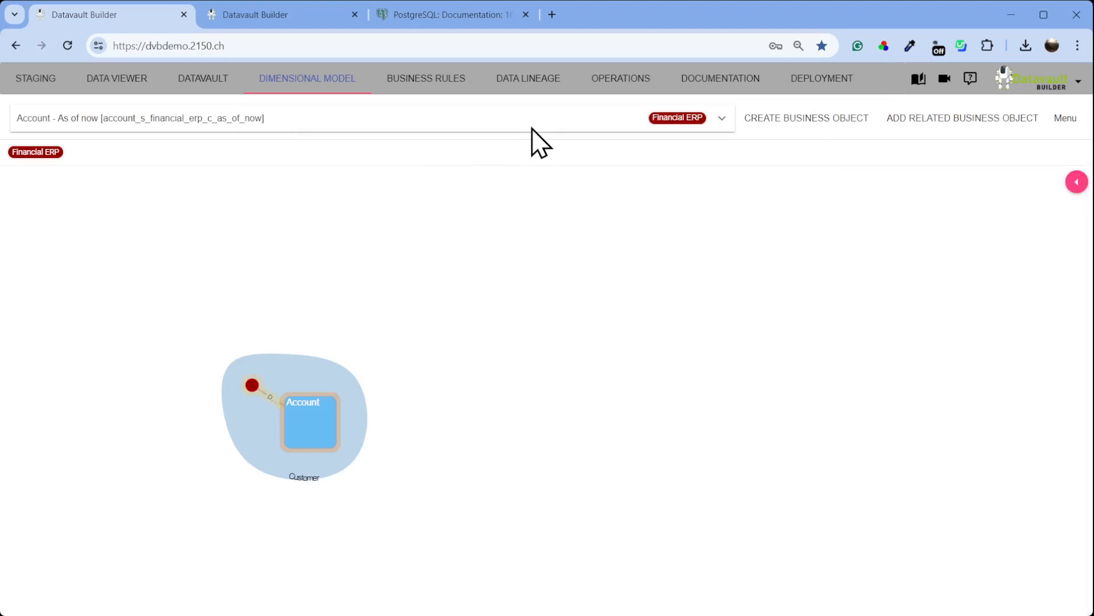
Step: Preview the "Account - As of then" business object and compare the validity dates and amounts of its rows
left_click(532, 122)
left_click(445, 175)
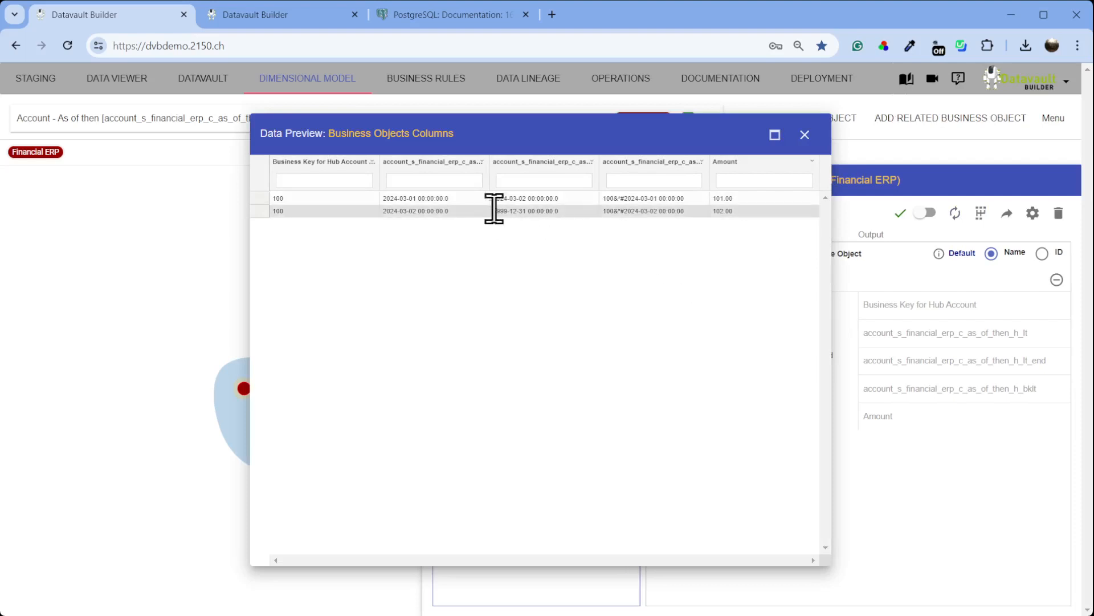
left_click_drag(390, 199, 661, 211)
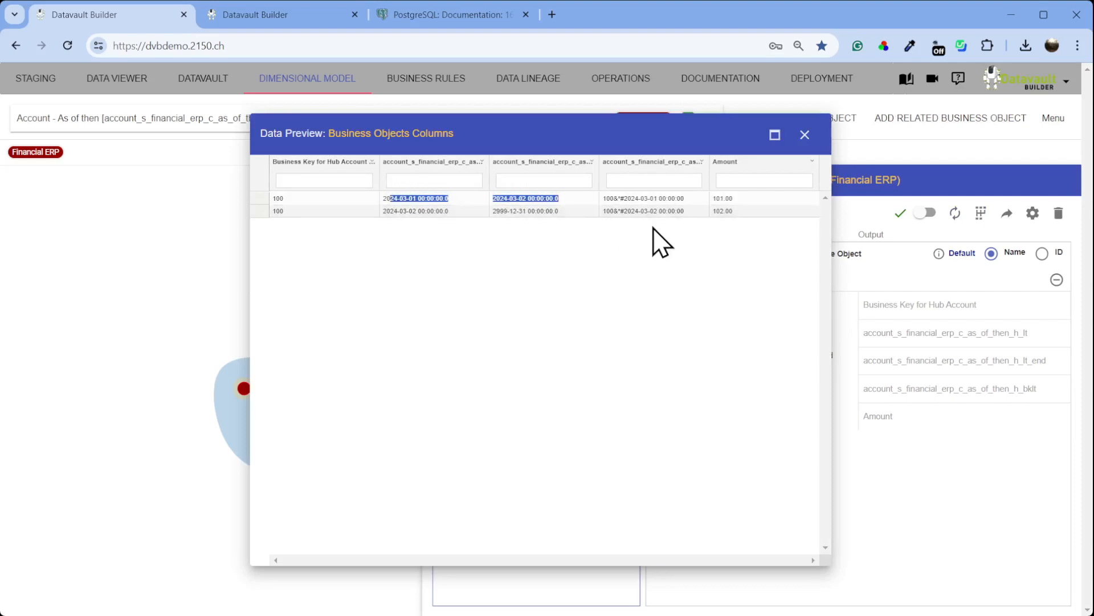
left_click(805, 135)
left_click(445, 180)
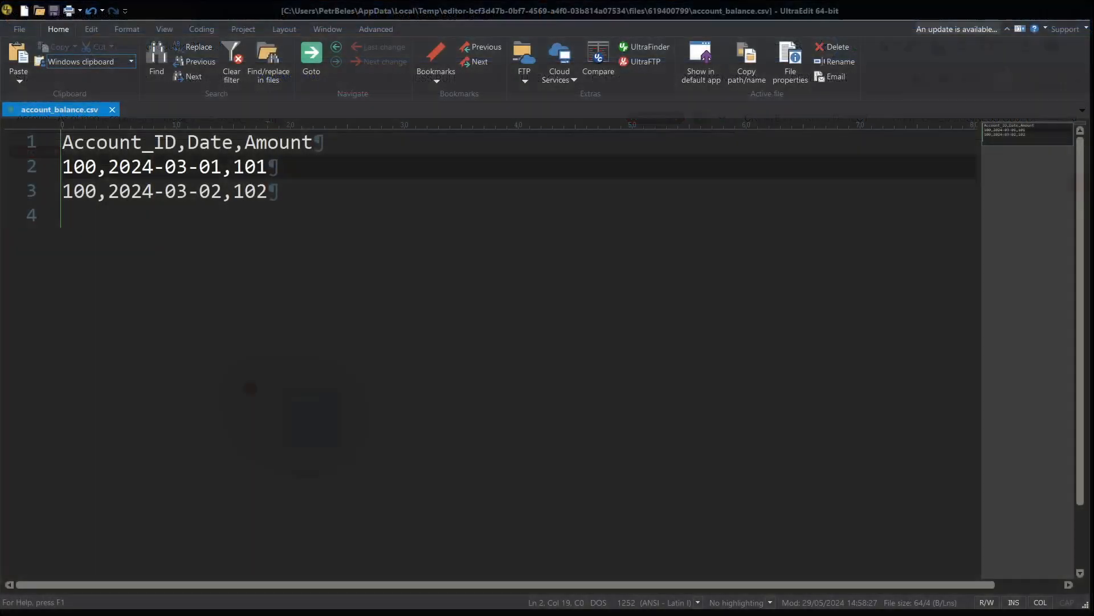
Step: Switch to account_balance.csv in UltraEdit and append four copies of the 2024-03-02 row
left_click(382, 211)
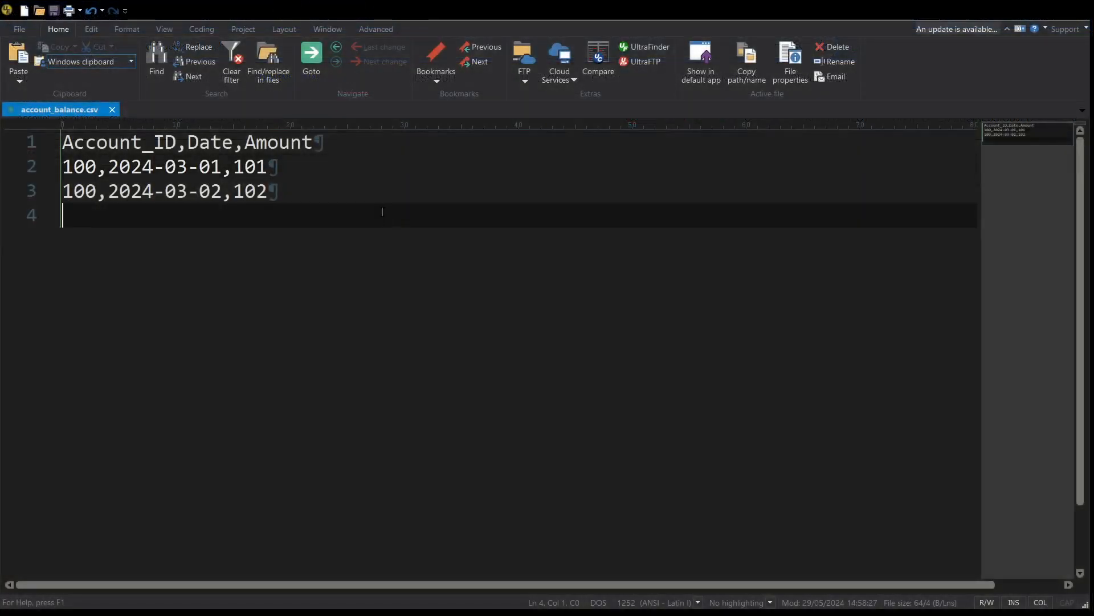
key("shift+Up")
key("ctrl+c")
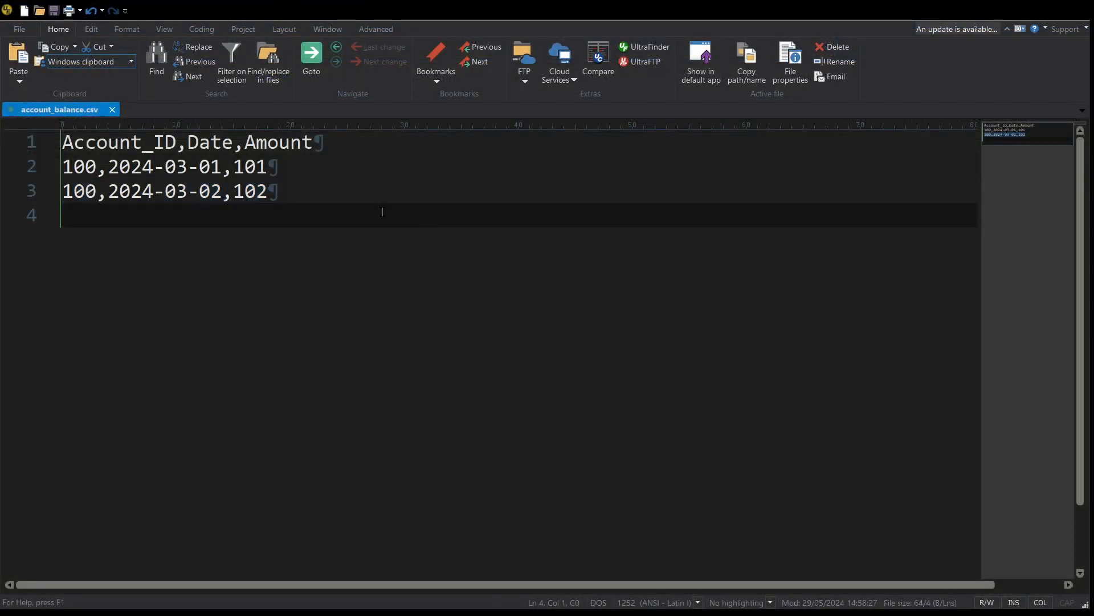
key("ctrl+v")
key("ctrl+v")
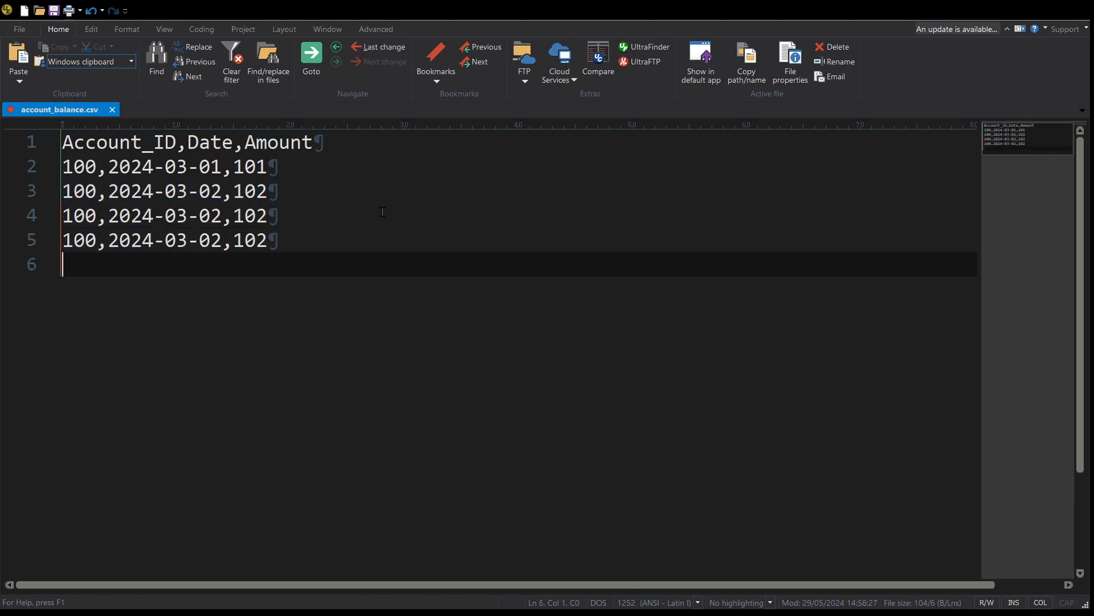
key("ctrl+v")
key("ctrl+v")
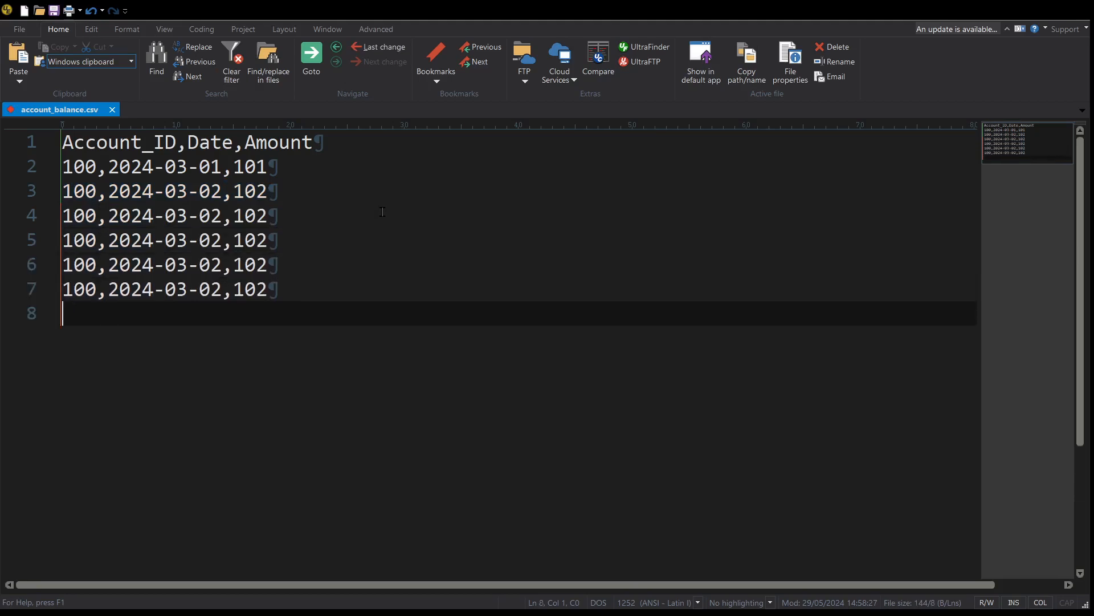
Step: Change the dates of the four copied rows to 2024-03-03, 2024-03-04, 2024-03-05 and 2024-03-06, and save the file
left_click_drag(211, 216, 220, 288)
type("3")
type("4")
type("5")
left_click(216, 288)
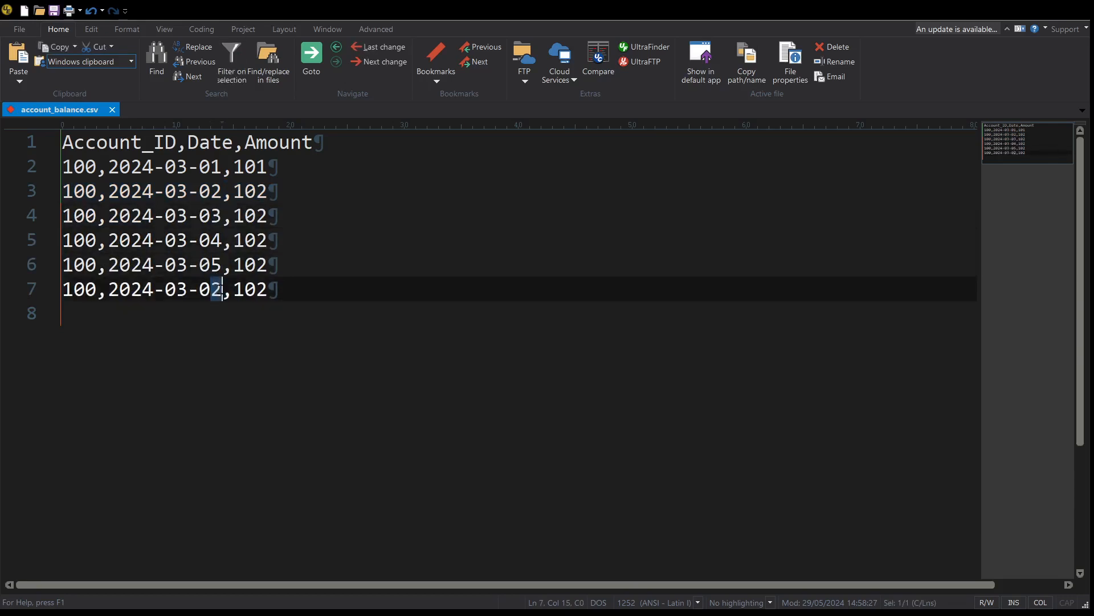
type("6")
key("ctrl+s")
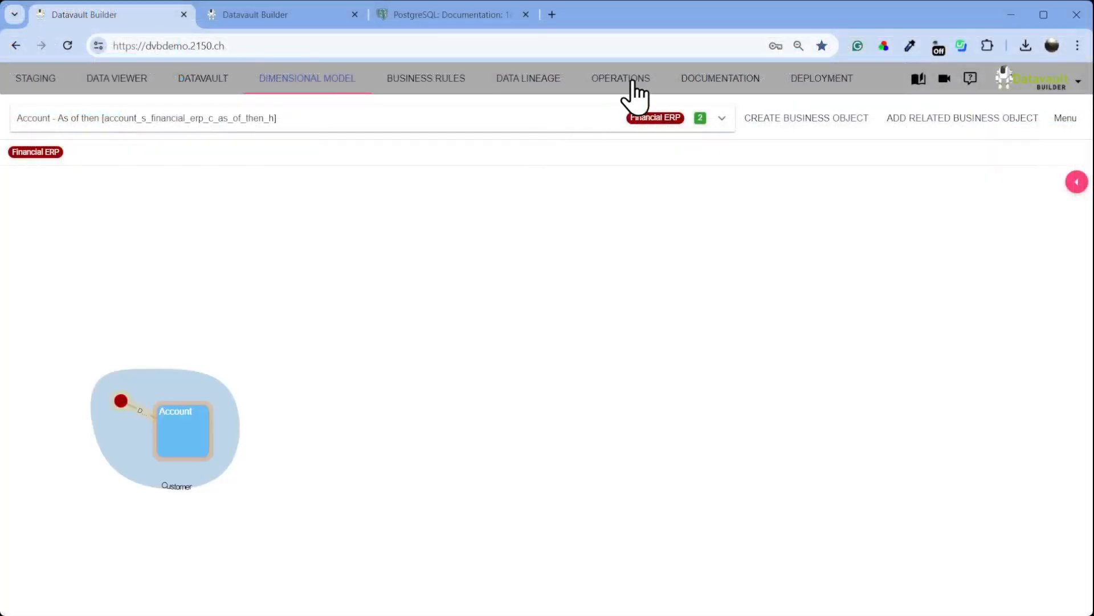
Step: Switch to Datavault Builder, run the Financial ERP Default job and inspect the historized rows of the account_balance satellite
left_click(632, 82)
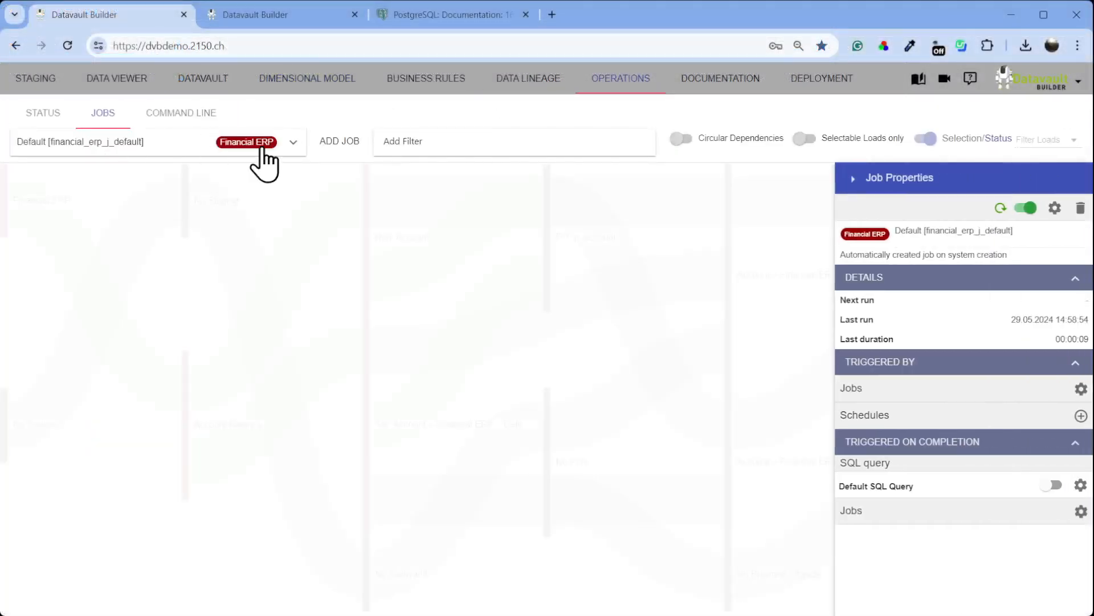
left_click(1005, 209)
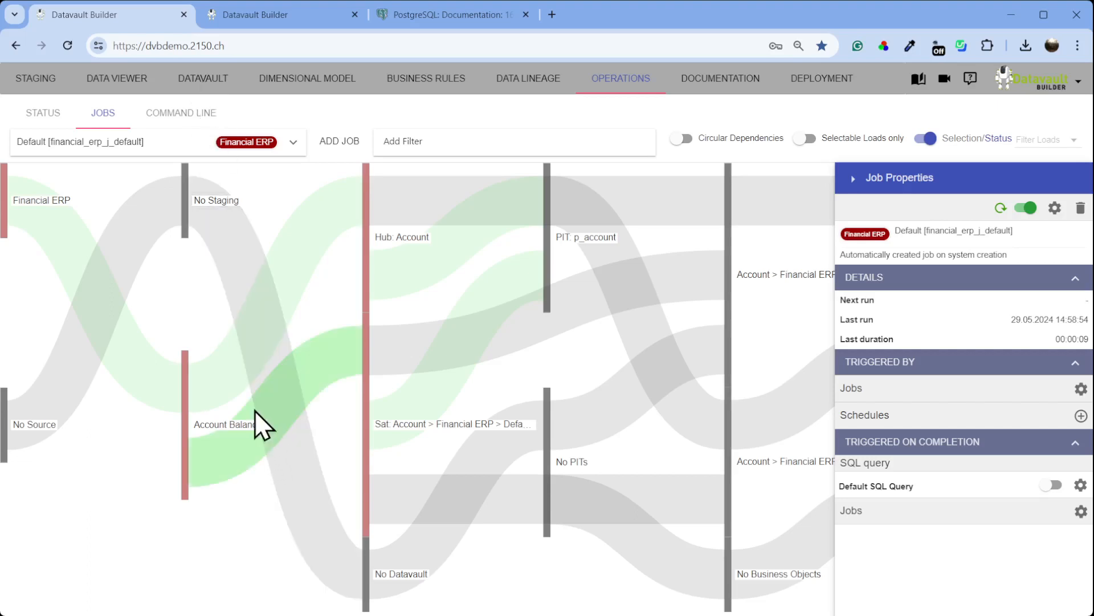
left_click(219, 86)
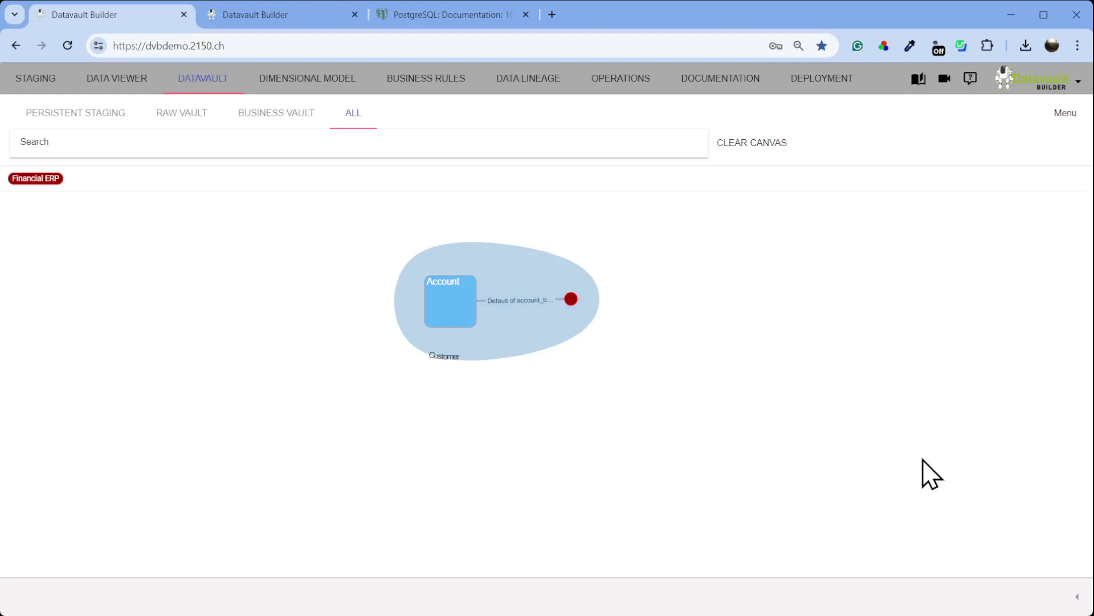
left_click(996, 461)
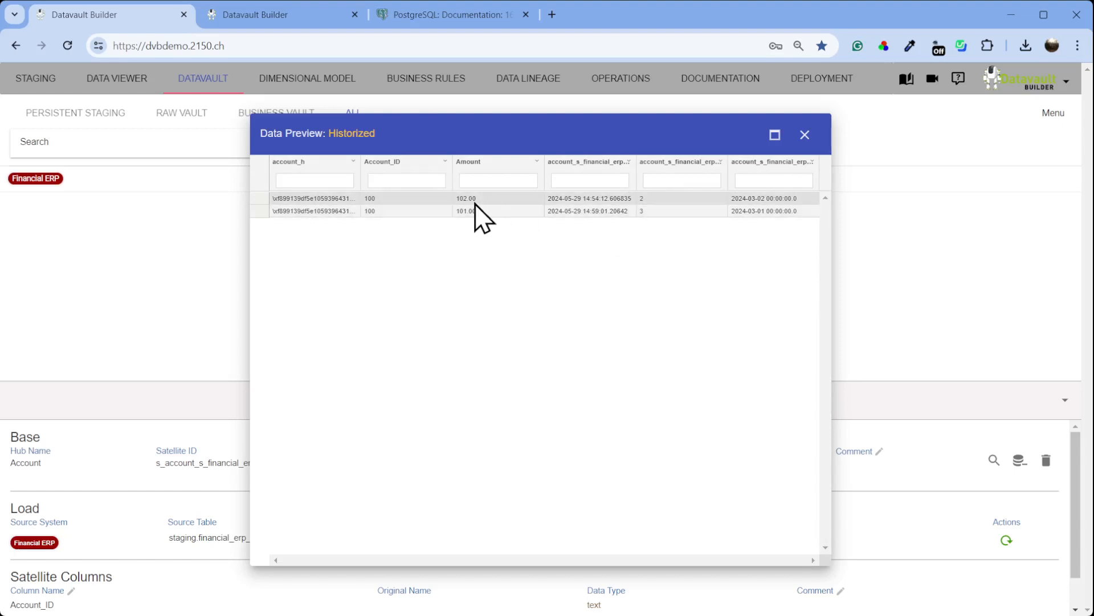
left_click_drag(459, 199, 479, 199)
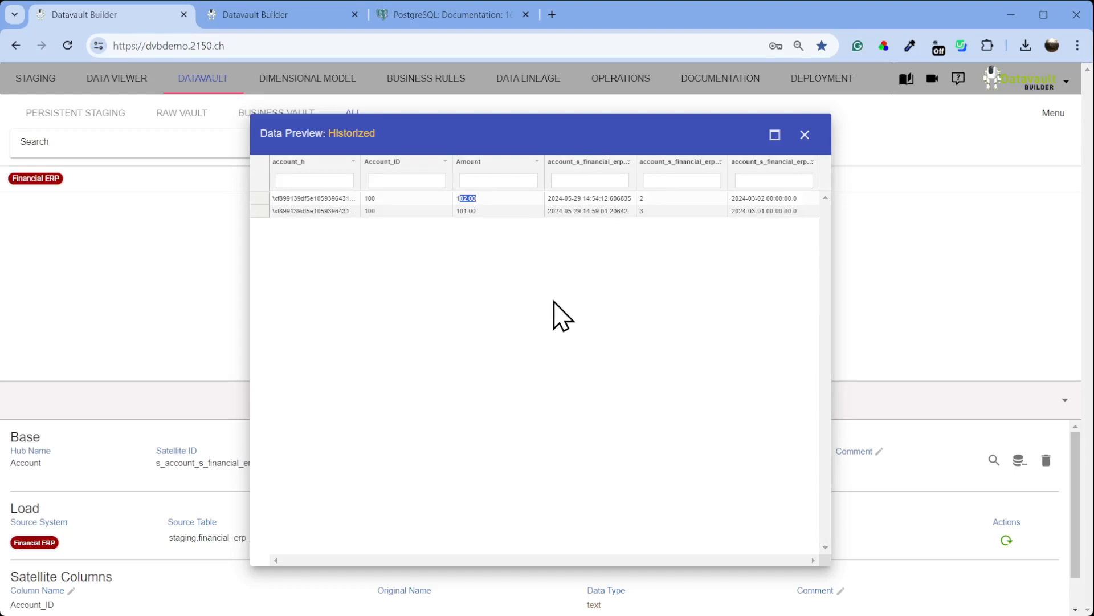
left_click(804, 136)
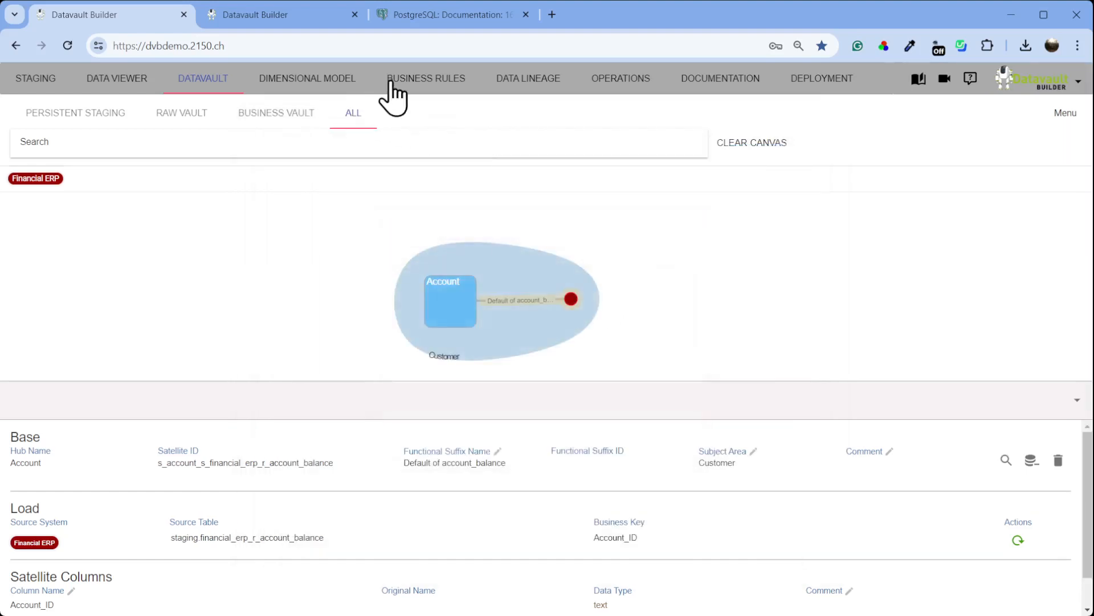
Step: Preview the "As of then" business object with the extended source data and check its validity periods
left_click(341, 80)
left_click(1075, 181)
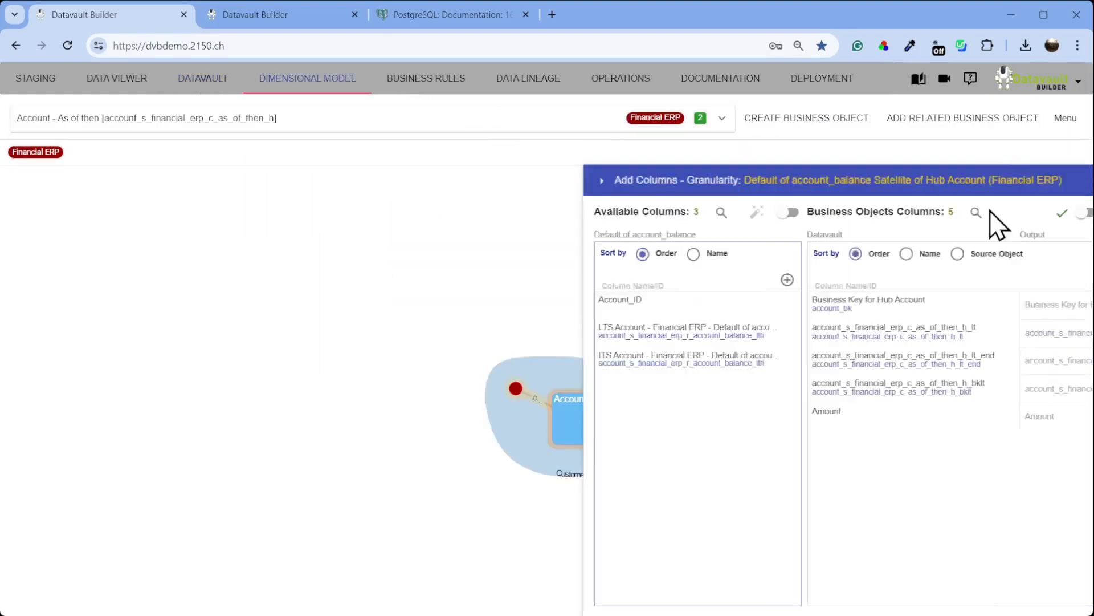
left_click(838, 227)
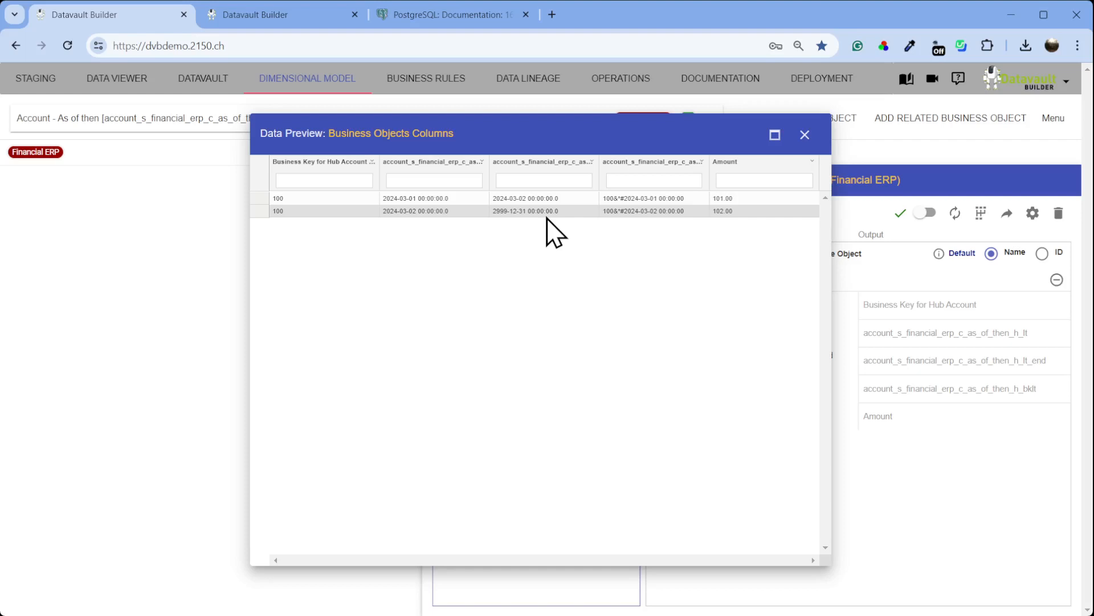
left_click(805, 135)
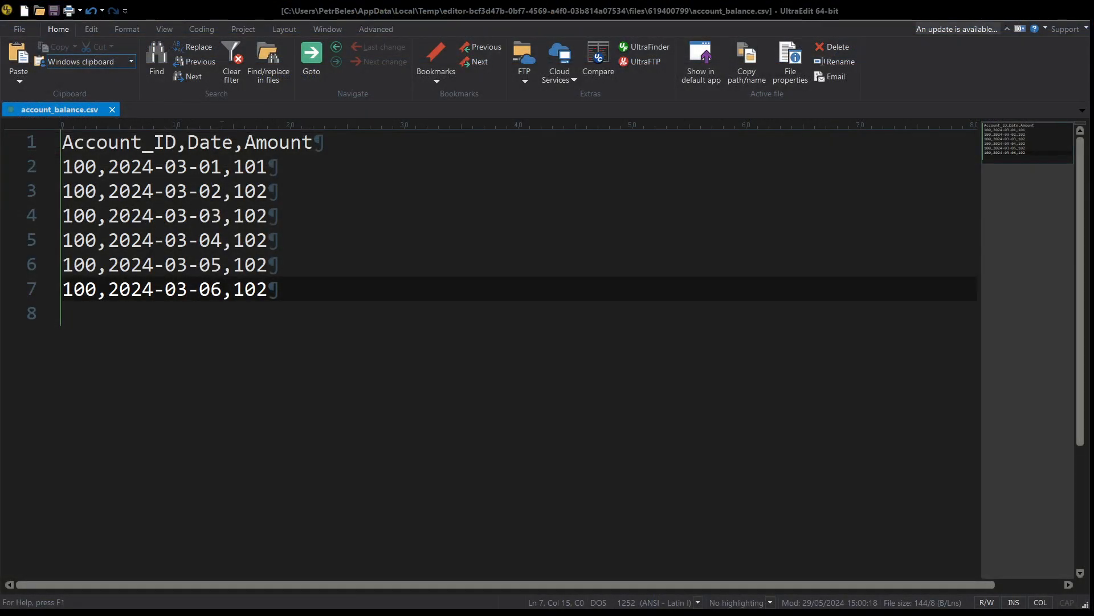
Step: Set the amount of the 2024-03-04 row to 105 and load the file with the Financial ERP Default job in Datavault Builder
left_click_drag(256, 240, 264, 240)
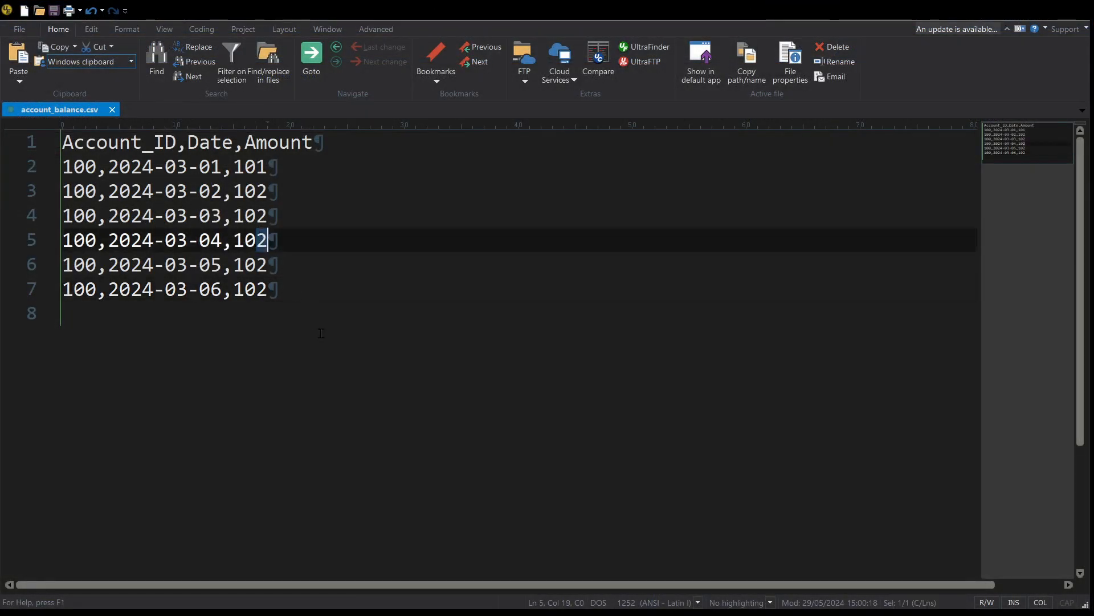
type("5")
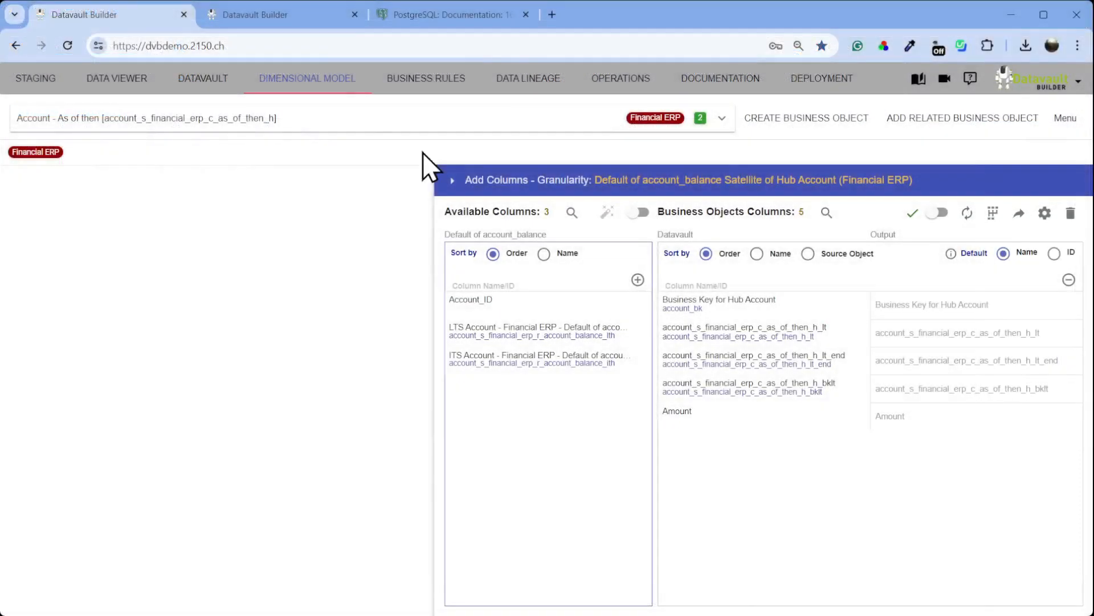
left_click(422, 152)
left_click(262, 25)
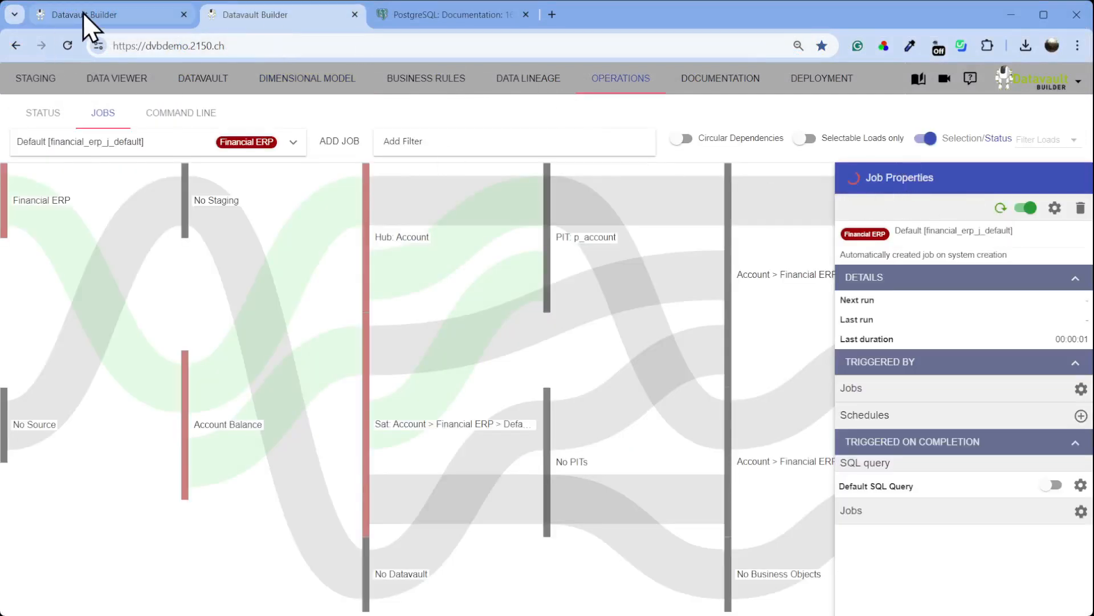
left_click(103, 10)
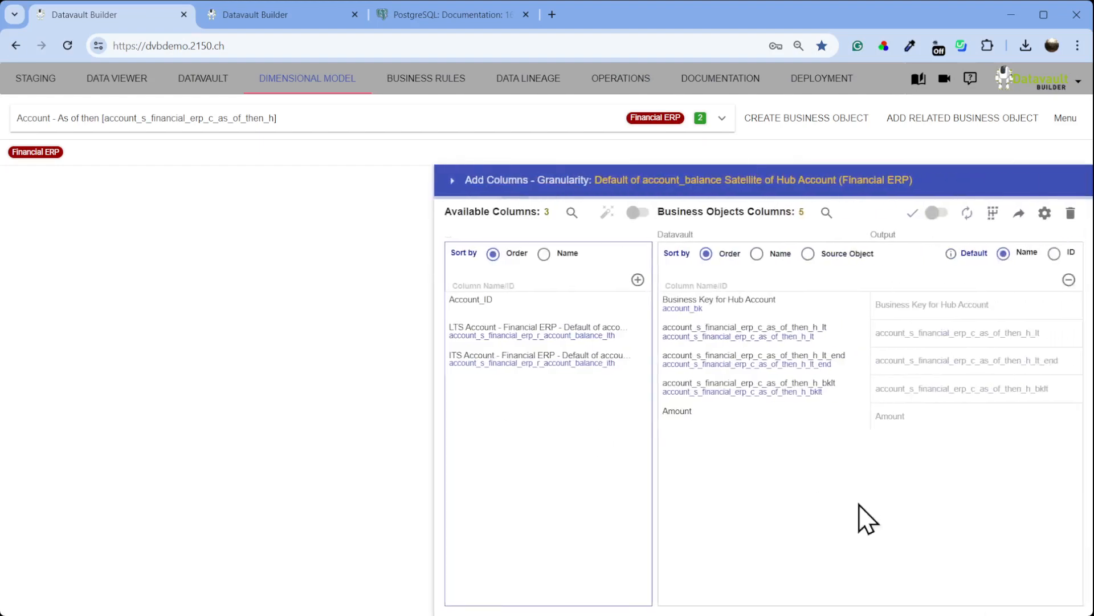
Step: Preview the "As of then" business object and check the validity periods and amounts starting on 2024-03-04 and 2024-03-05
left_click(828, 212)
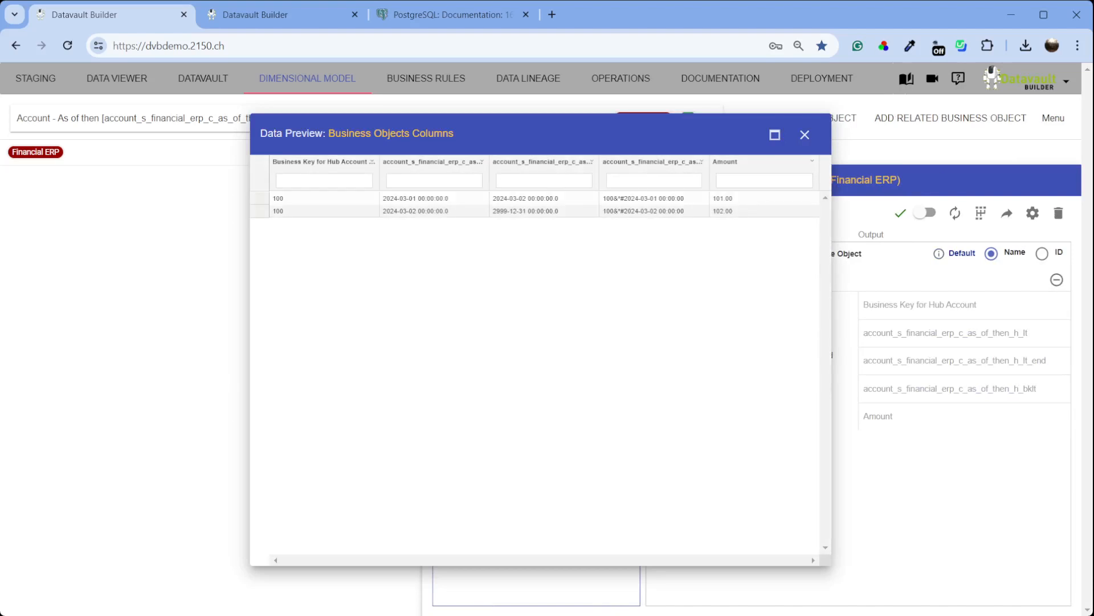
left_click(810, 142)
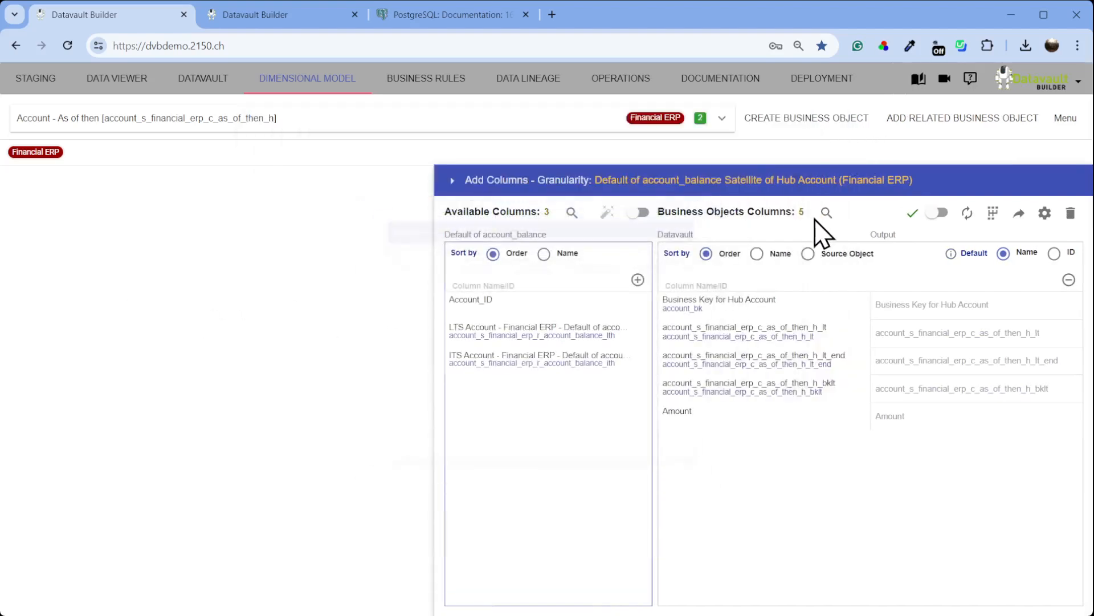
left_click(827, 213)
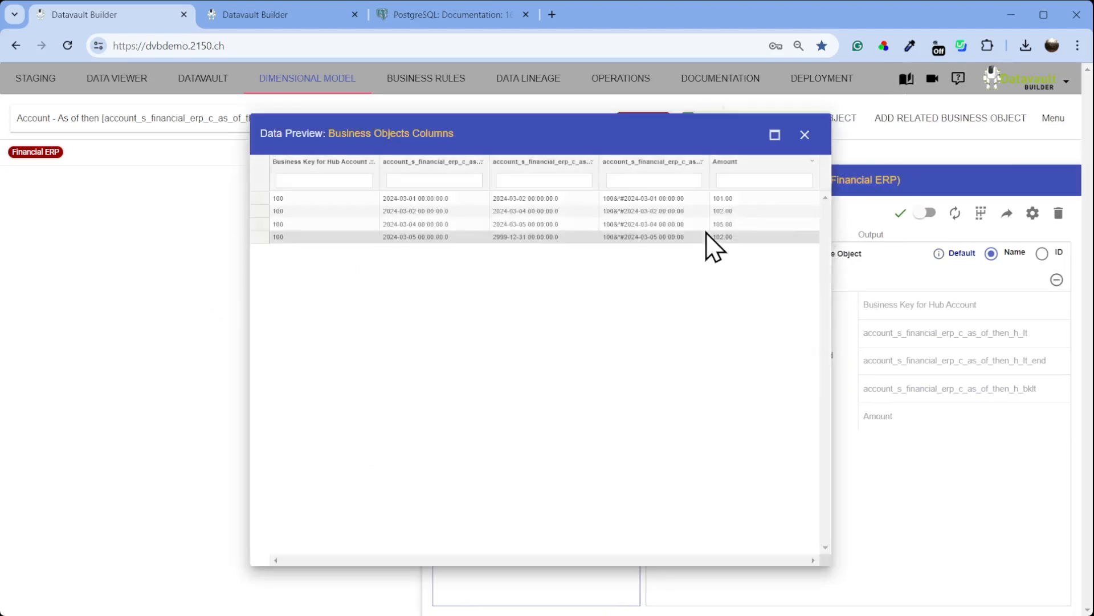
left_click(483, 162)
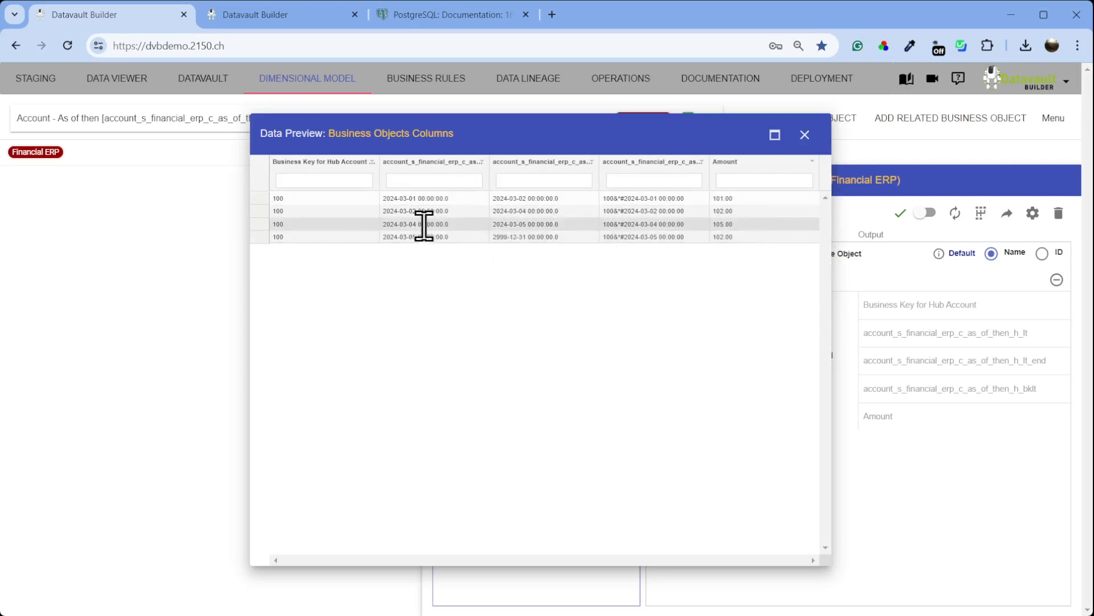
left_click_drag(393, 224, 540, 224)
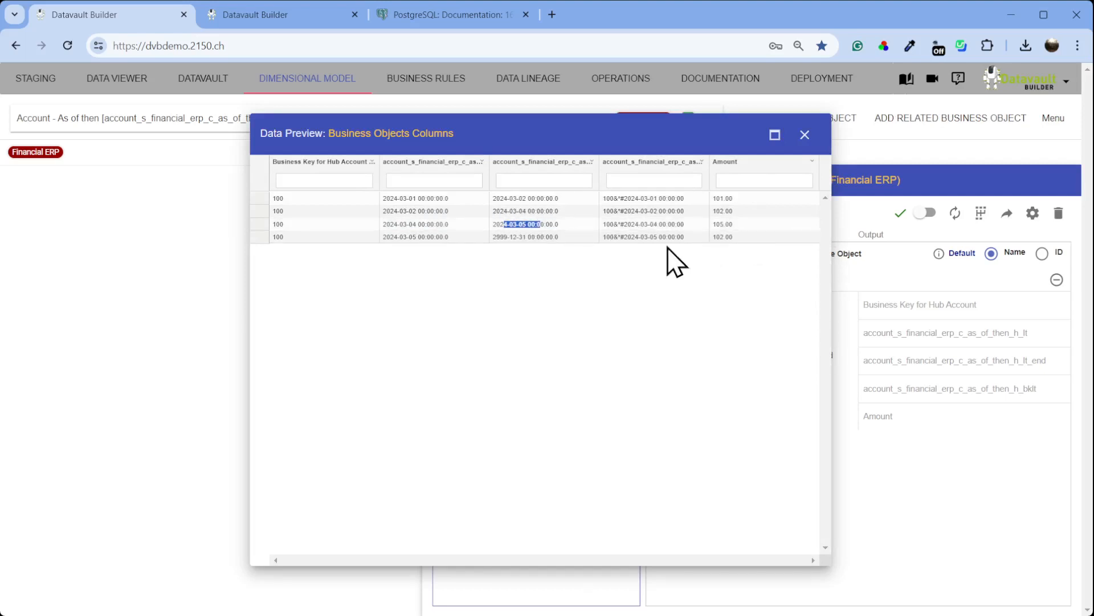
left_click_drag(417, 236, 434, 237)
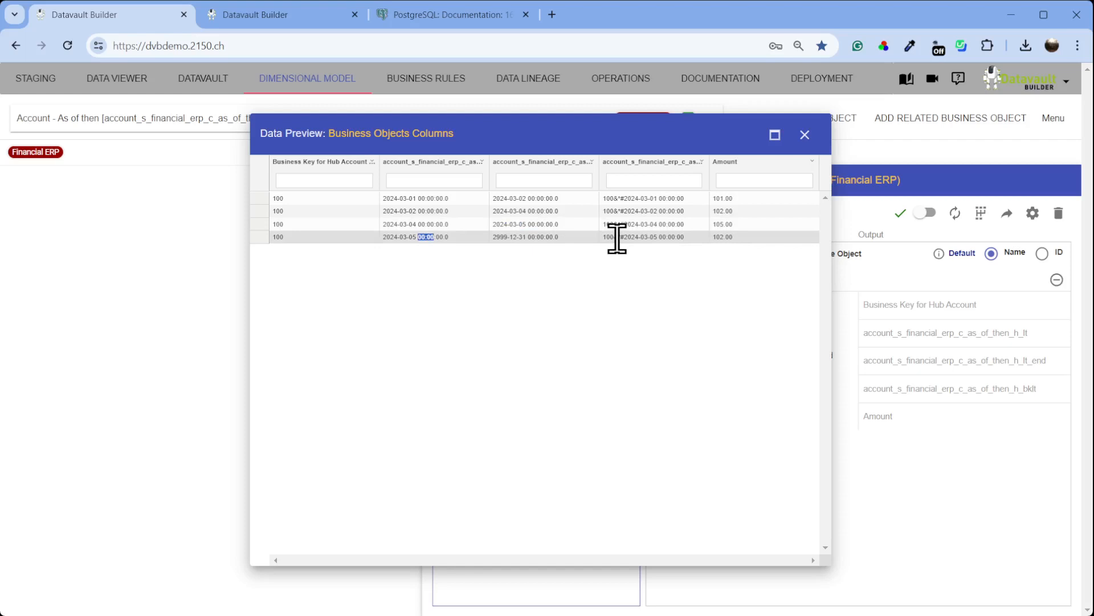
mouse_move(730, 237)
left_mouse_down()
mouse_move(749, 237)
mouse_move(710, 238)
left_mouse_up()
left_click(804, 135)
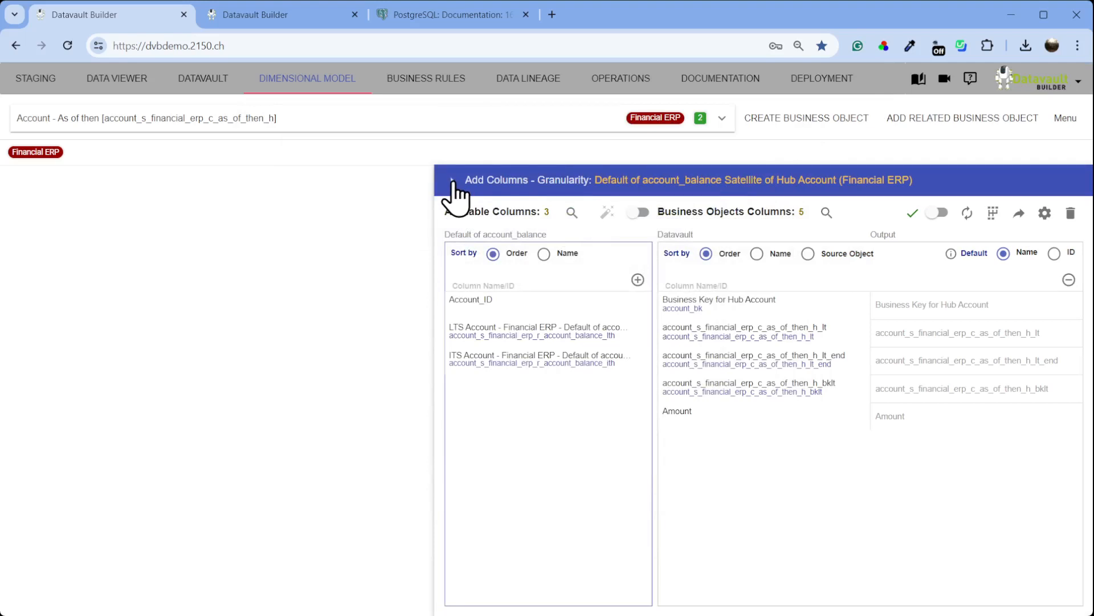
Step: Preview the historized data of the Account hub's account_balance satellite and compare the amounts row by row
left_click(188, 83)
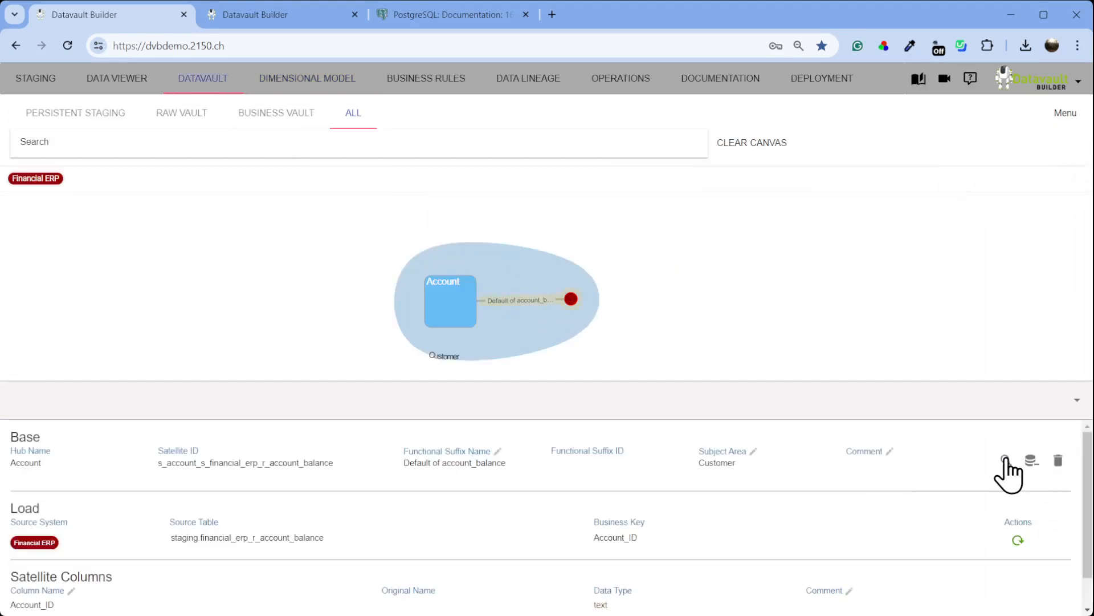
left_click(1001, 469)
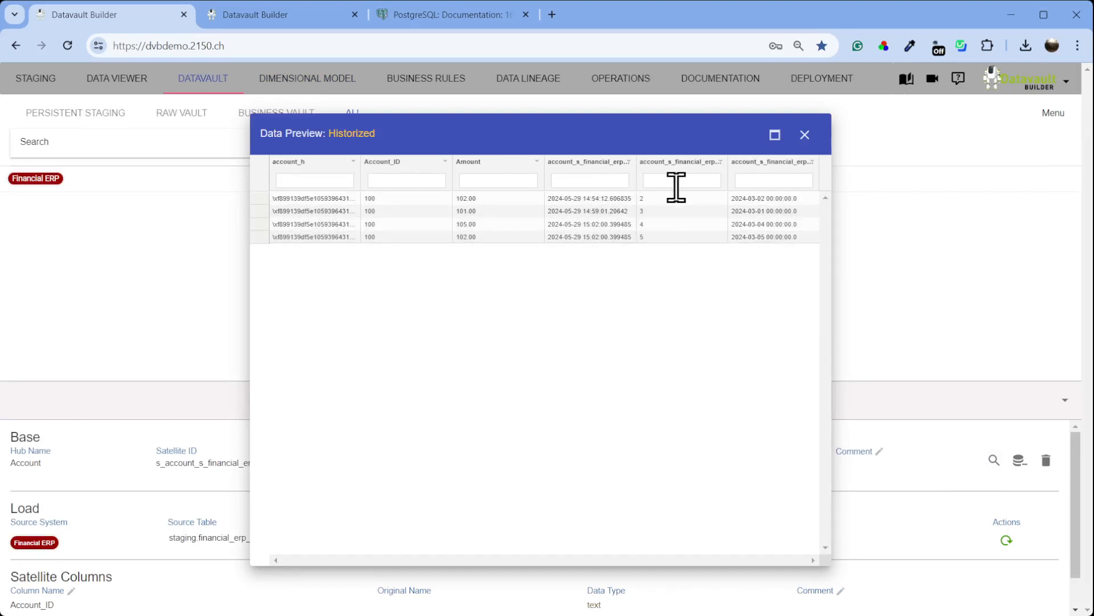
left_click_drag(461, 199, 485, 200)
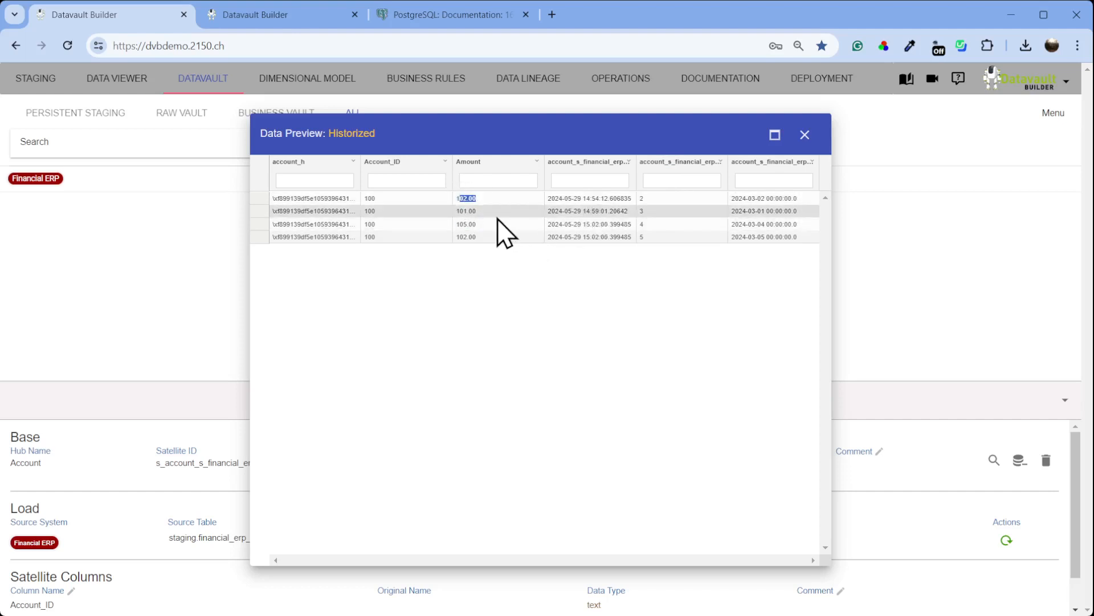
double_click(459, 211)
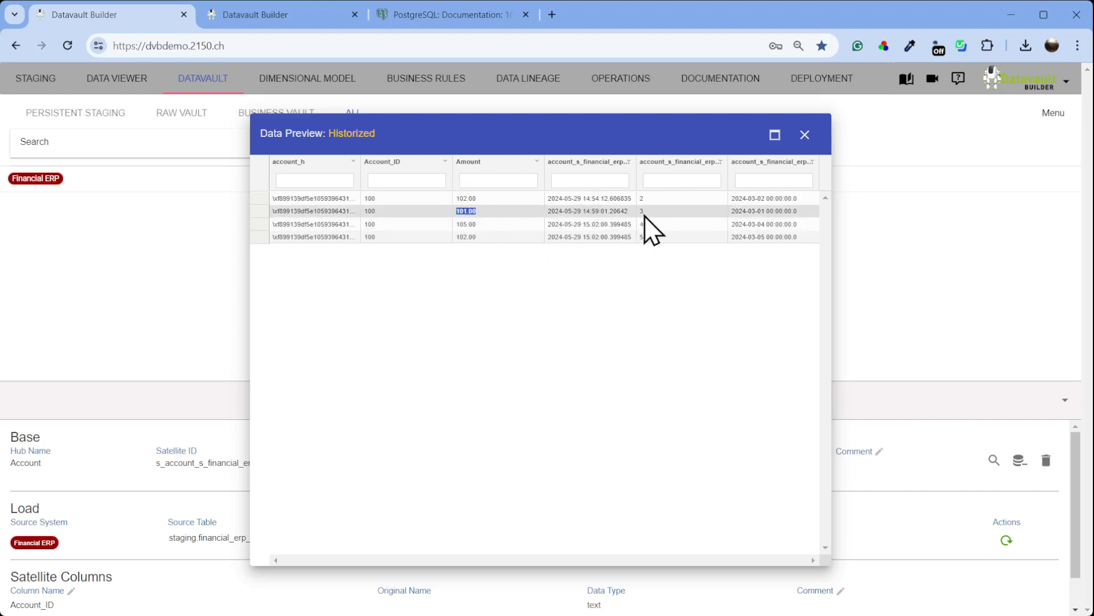
double_click(467, 224)
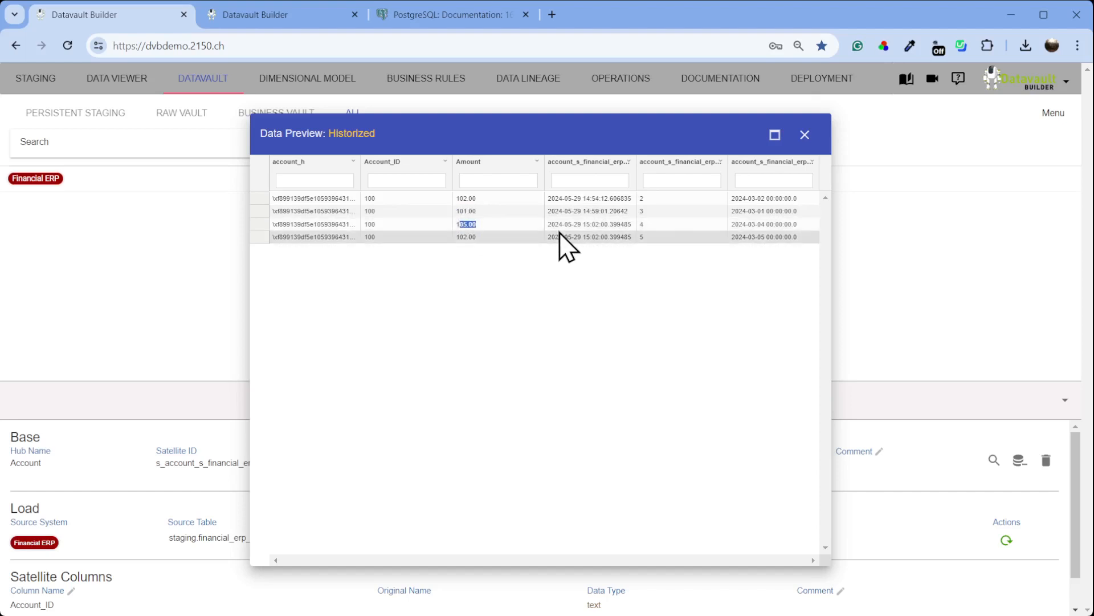
double_click(463, 237)
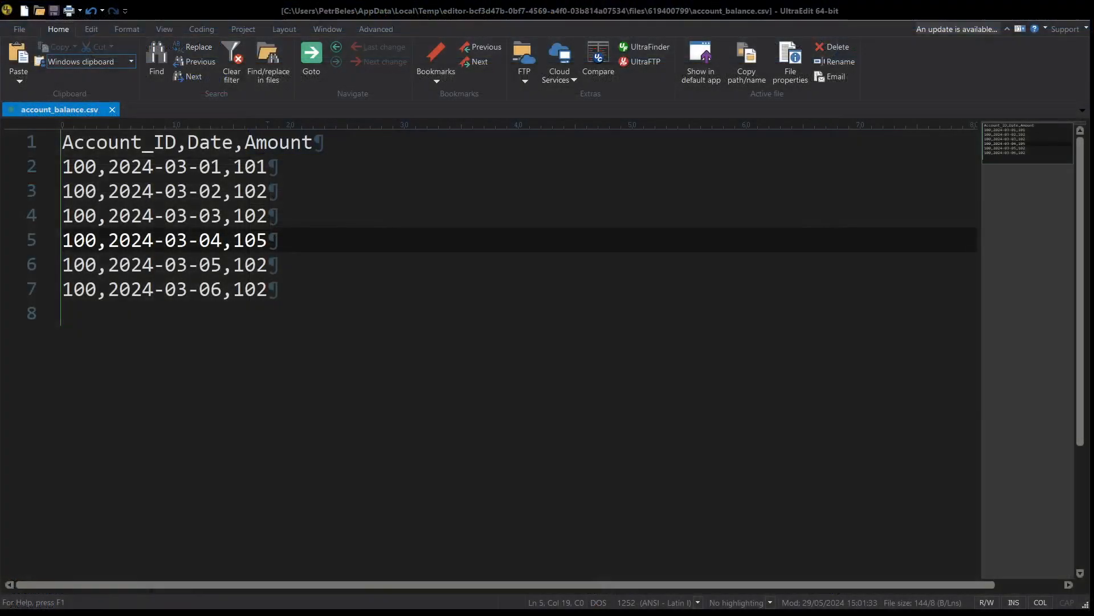
Step: Switch to account_balance.csv in UltraEdit, delete the 2024-03-06 row, set the 2024-03-05 amount to 104 and save the file
left_click_drag(84, 240, 233, 239)
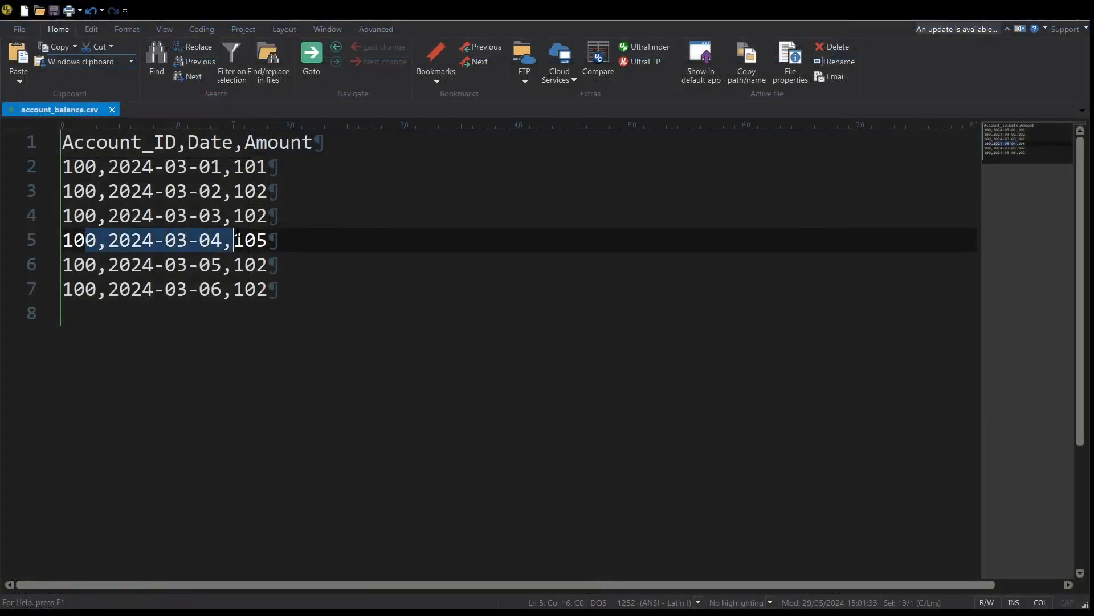
left_click(74, 265)
left_click_drag(75, 265, 256, 265)
left_click_drag(85, 289, 245, 289)
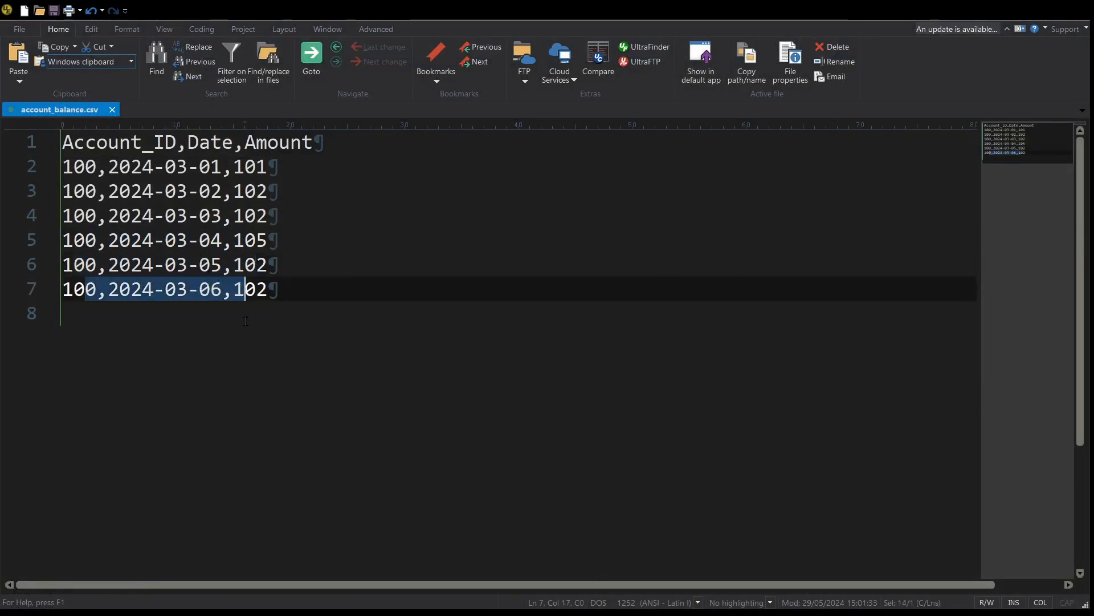
left_click_drag(282, 297, 63, 291)
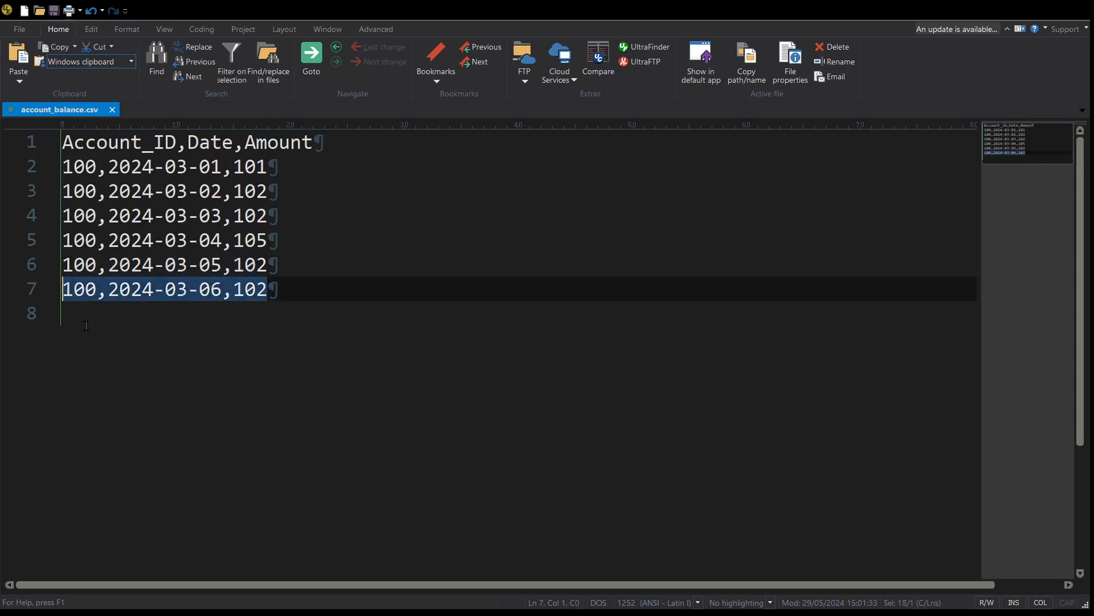
key("BackSpace")
key("BackSpace")
key("BackSpace")
type("4")
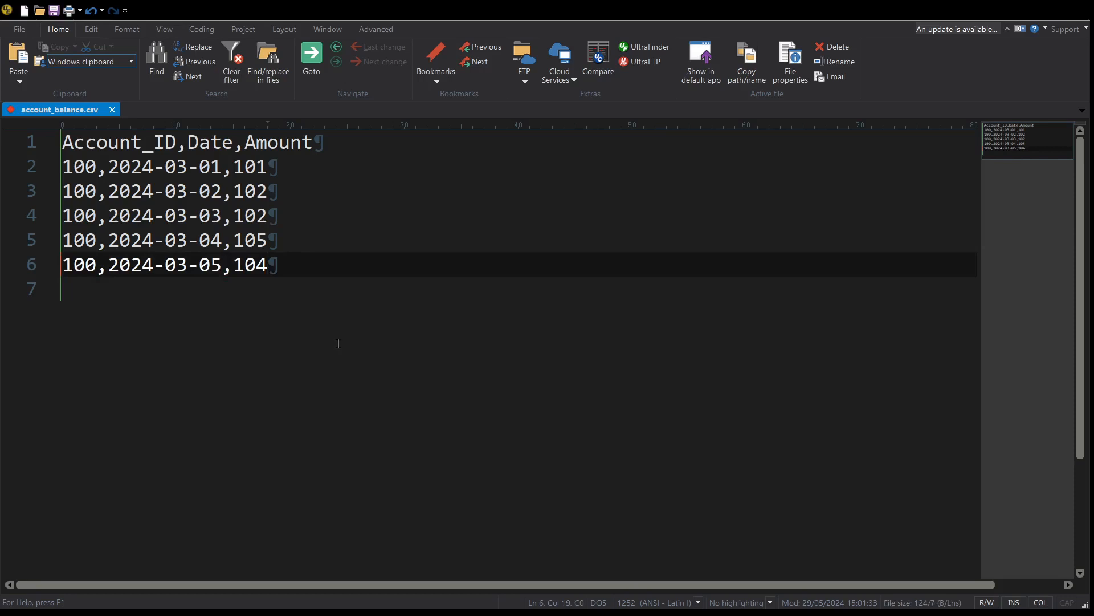
key("ctrl+s")
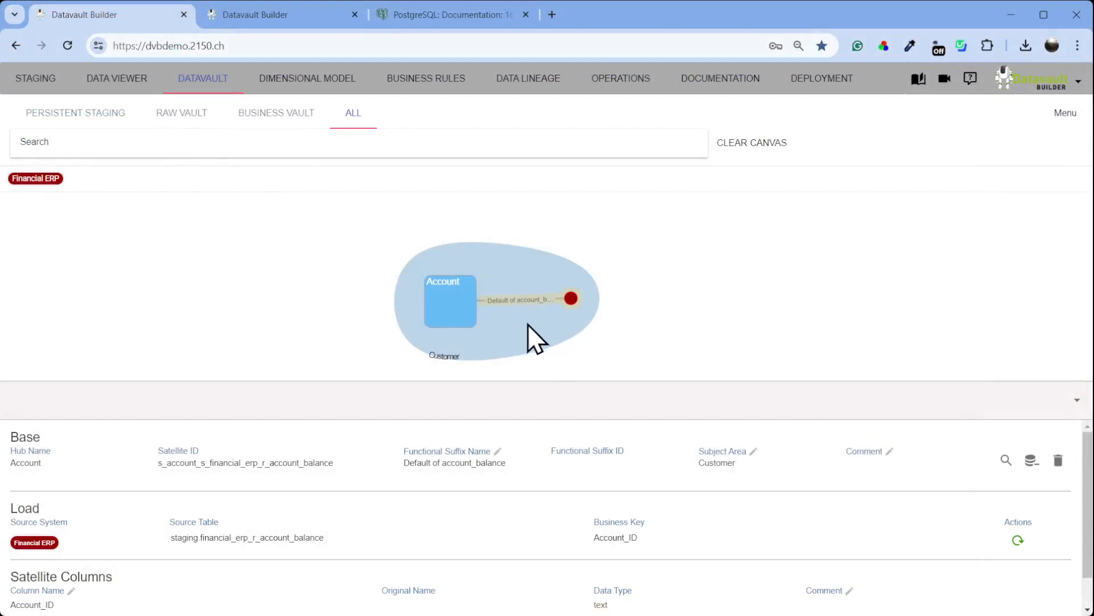
Step: Switch to Datavault Builder, preview the account_balance satellite's historized data and check the dates and amounts for 2024-03-05 and 2024-03-06
left_click(1005, 459)
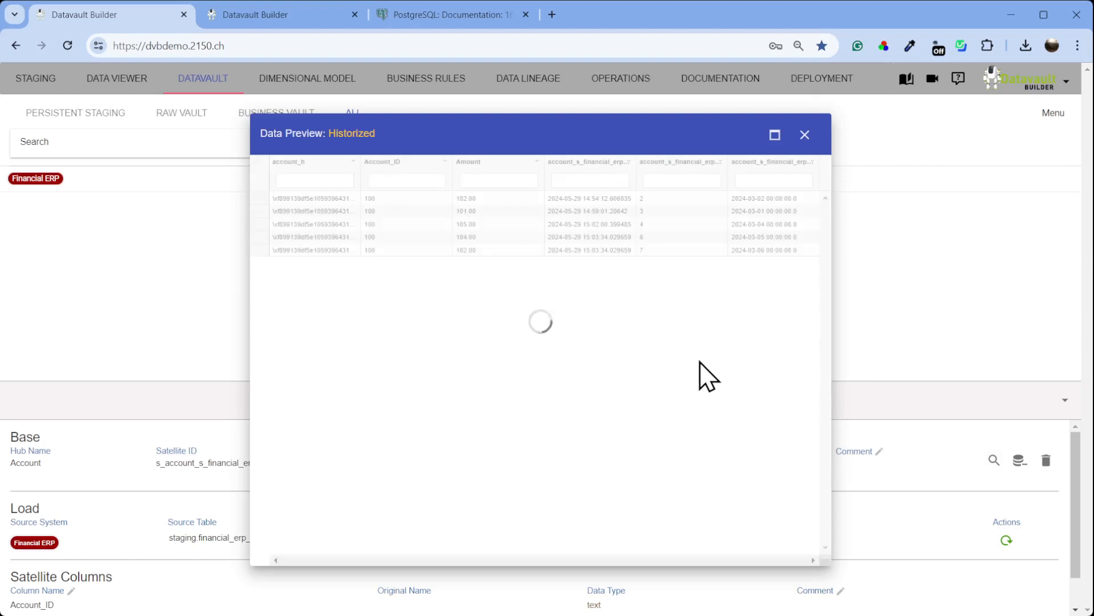
left_click(628, 163)
left_click(623, 203)
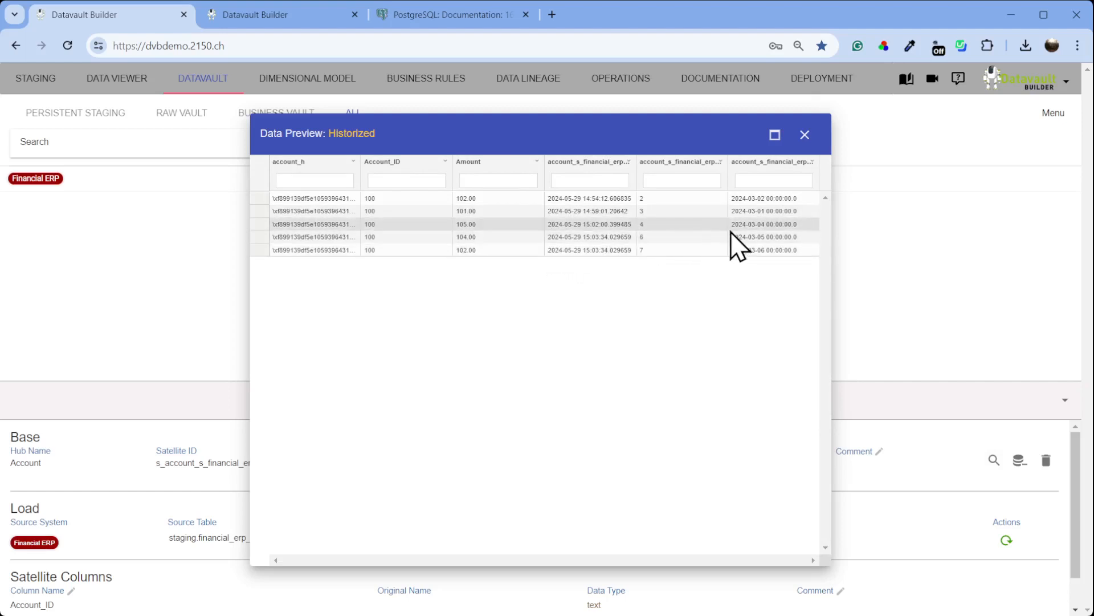
left_click_drag(731, 236, 787, 236)
left_click_drag(484, 236, 456, 237)
left_click_drag(792, 250, 735, 249)
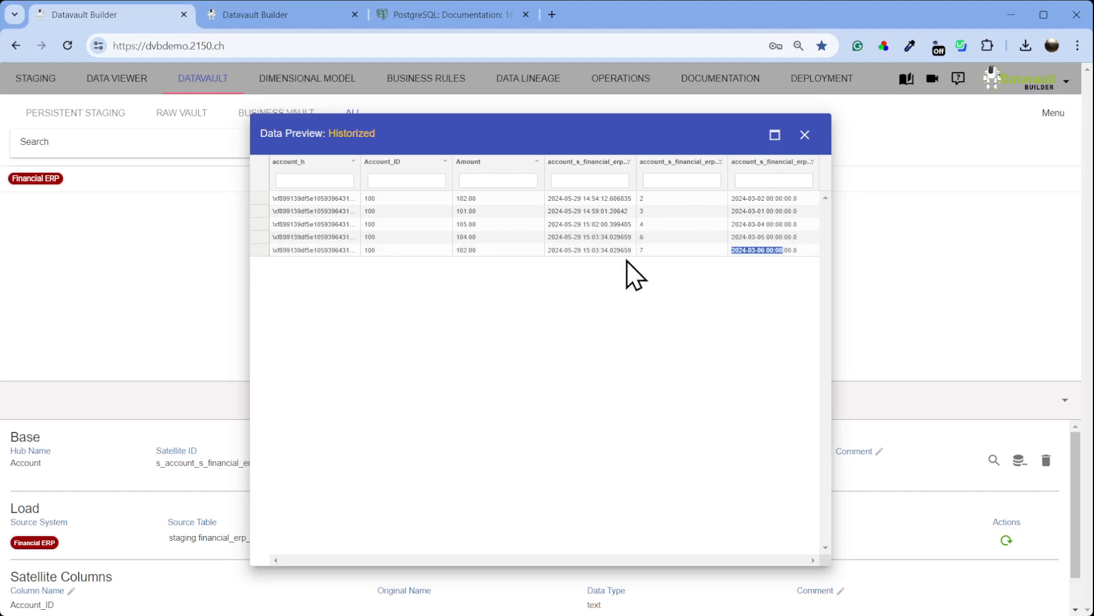
left_click_drag(477, 249, 456, 250)
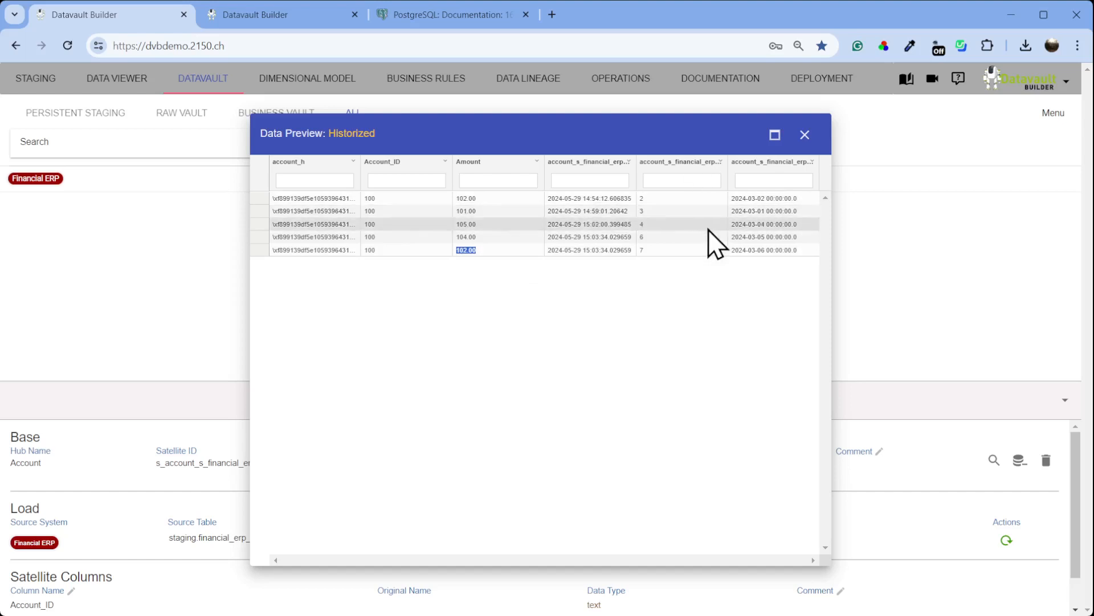
left_click(805, 135)
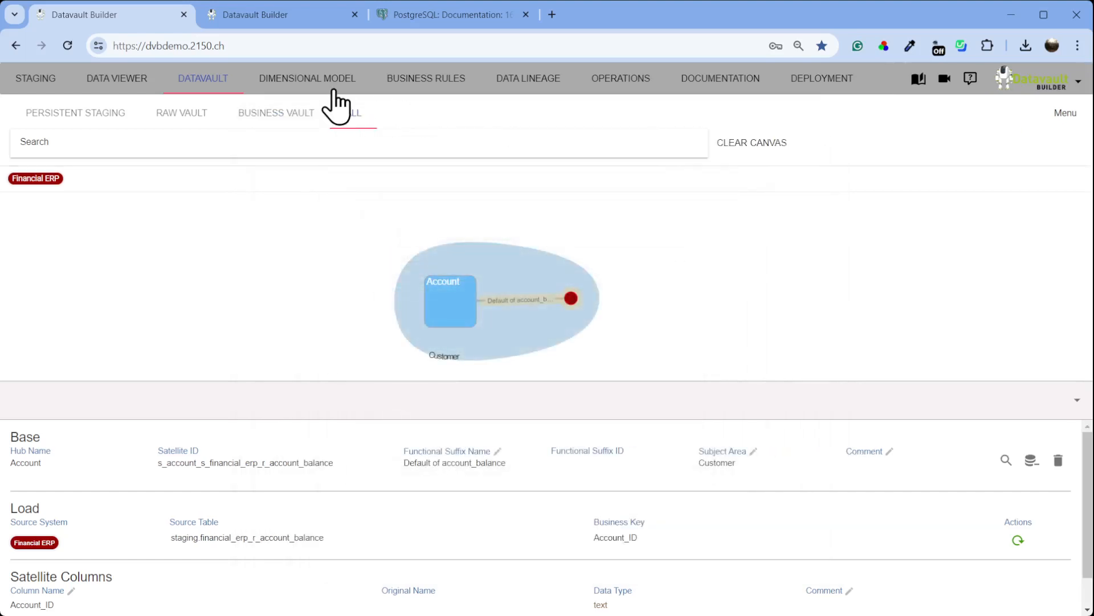
Step: Preview the "As of then" business object in the dimensional model and check its validity periods after the 2024-03-05 amount change
left_click(324, 85)
left_click(1076, 183)
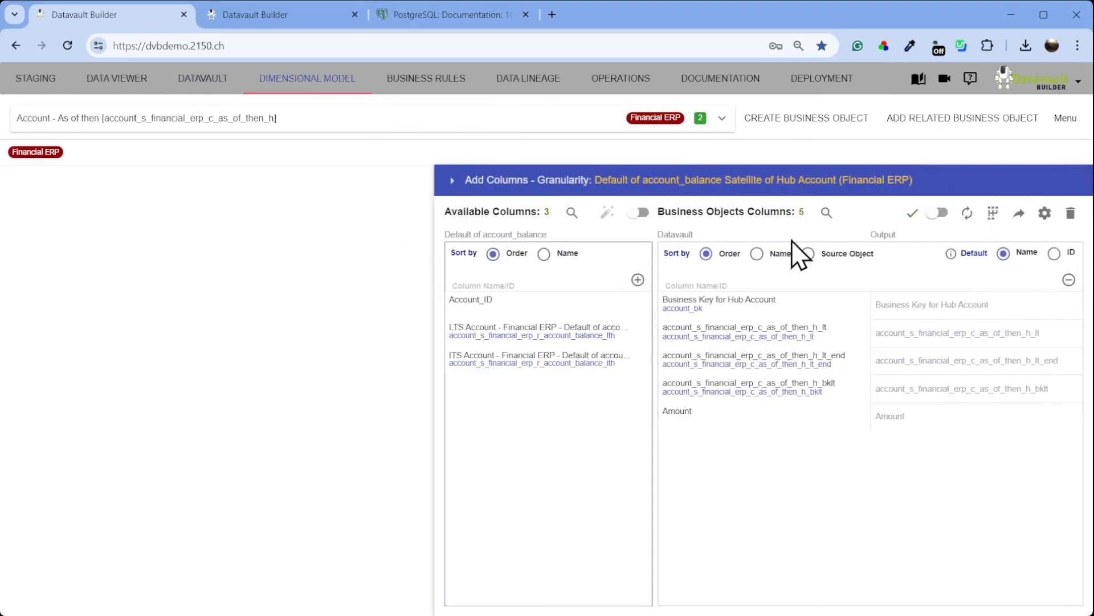
left_click(825, 213)
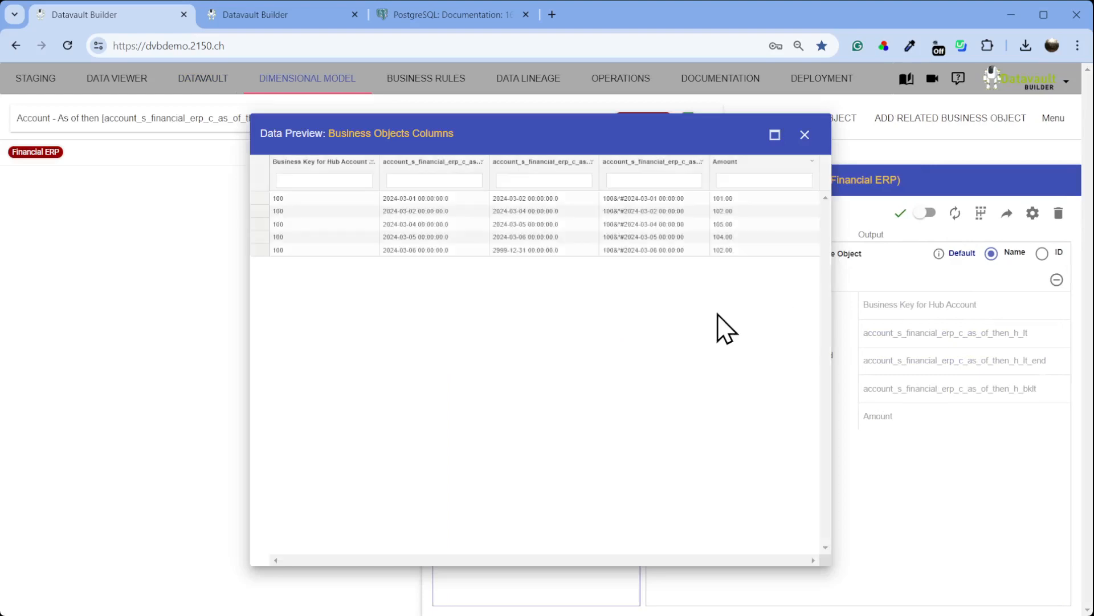
left_click(805, 135)
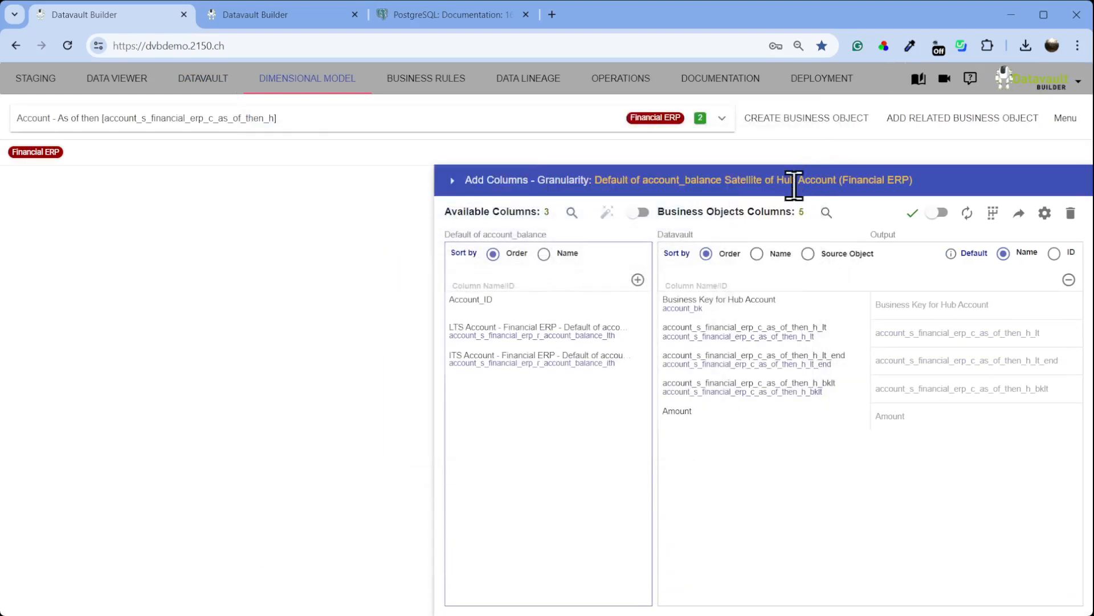
Step: Collapse the column editor and move the account_balance satellite away from the Account hub in the diagram
left_click(452, 180)
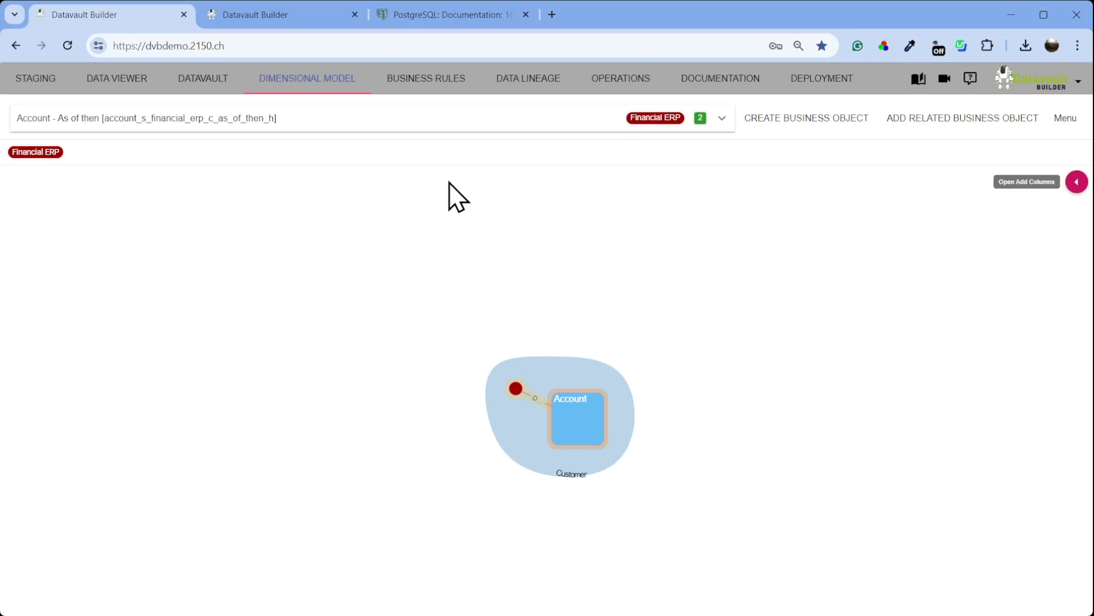
left_click_drag(516, 388, 373, 389)
left_click_drag(483, 392, 570, 406)
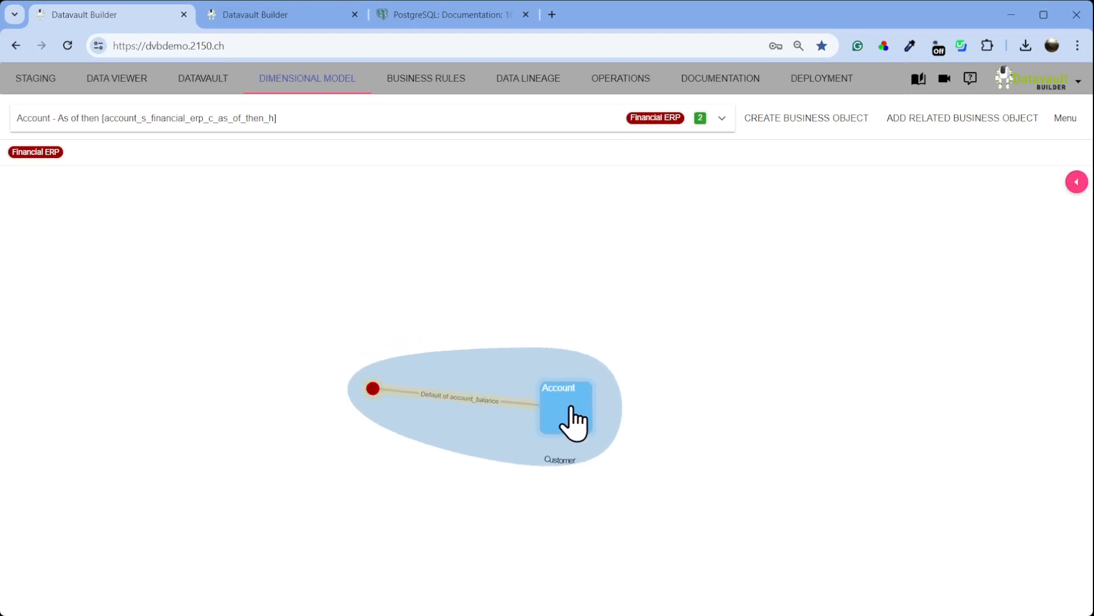
left_click(571, 406)
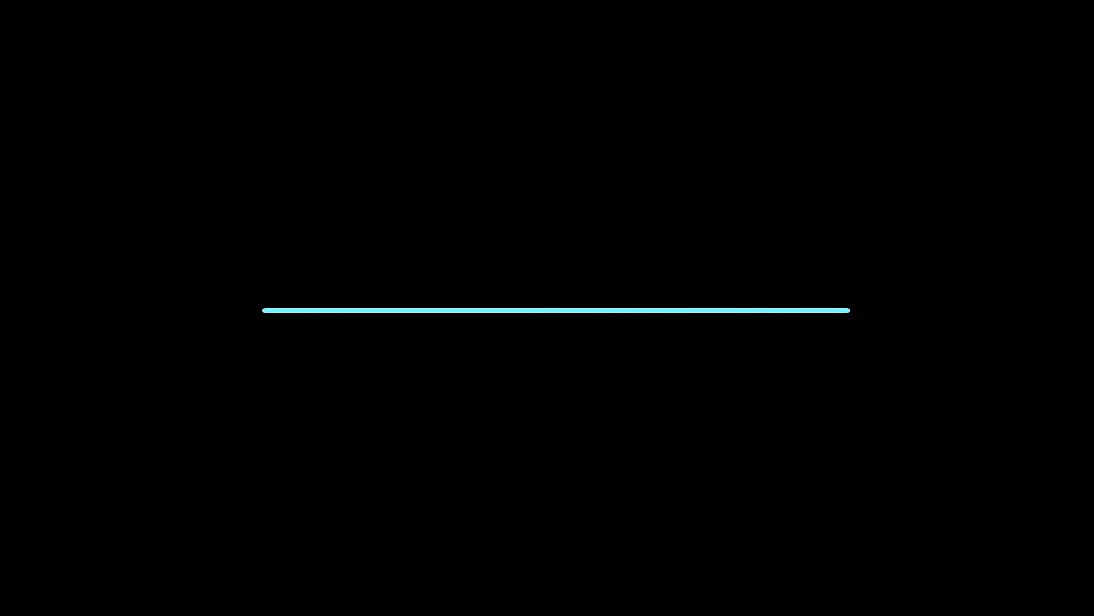